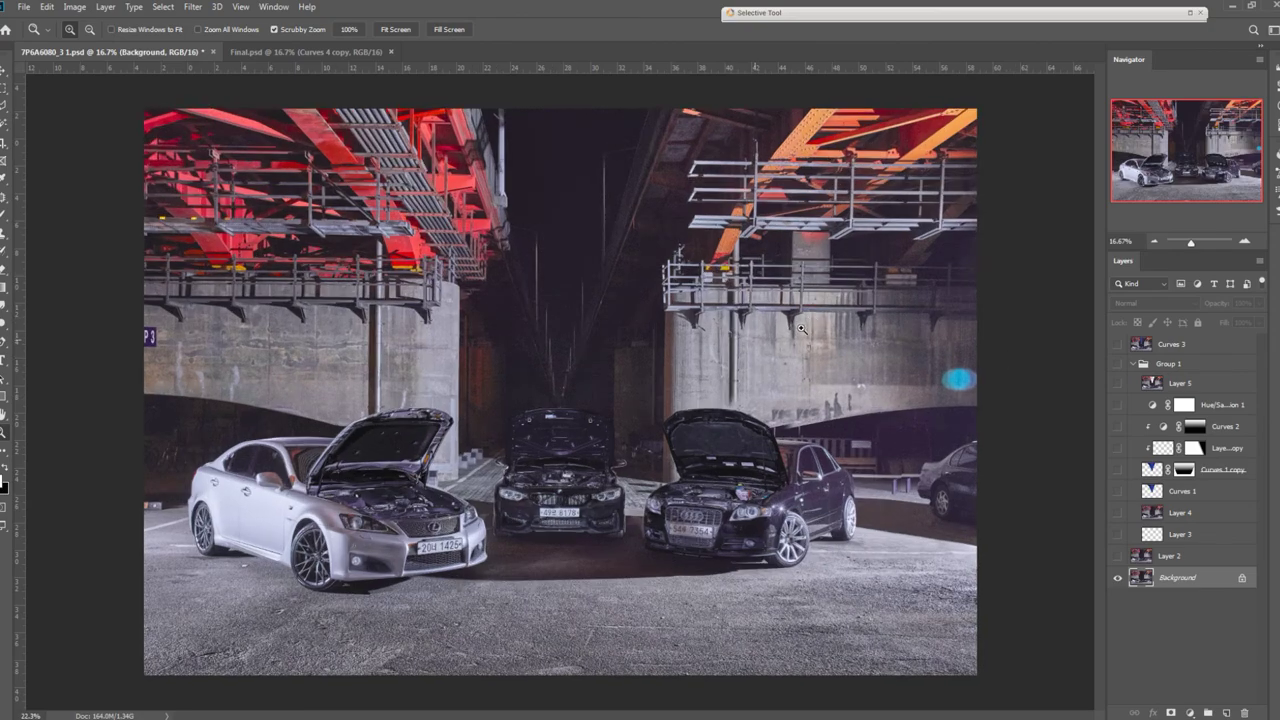
Zoom in and pan around the under-bridge photo to inspect detail, then fit it on screen.
click(765, 307)
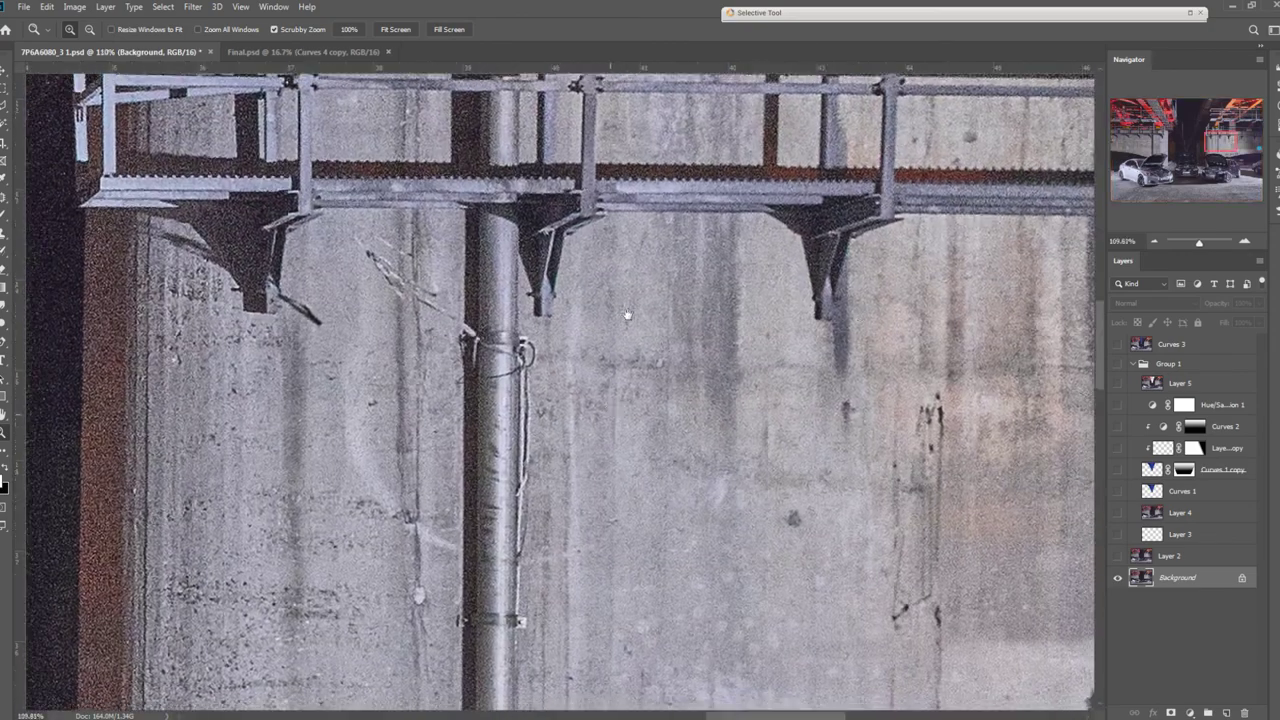
scroll(627, 316, down, 5)
scroll(500, 350, down, 5)
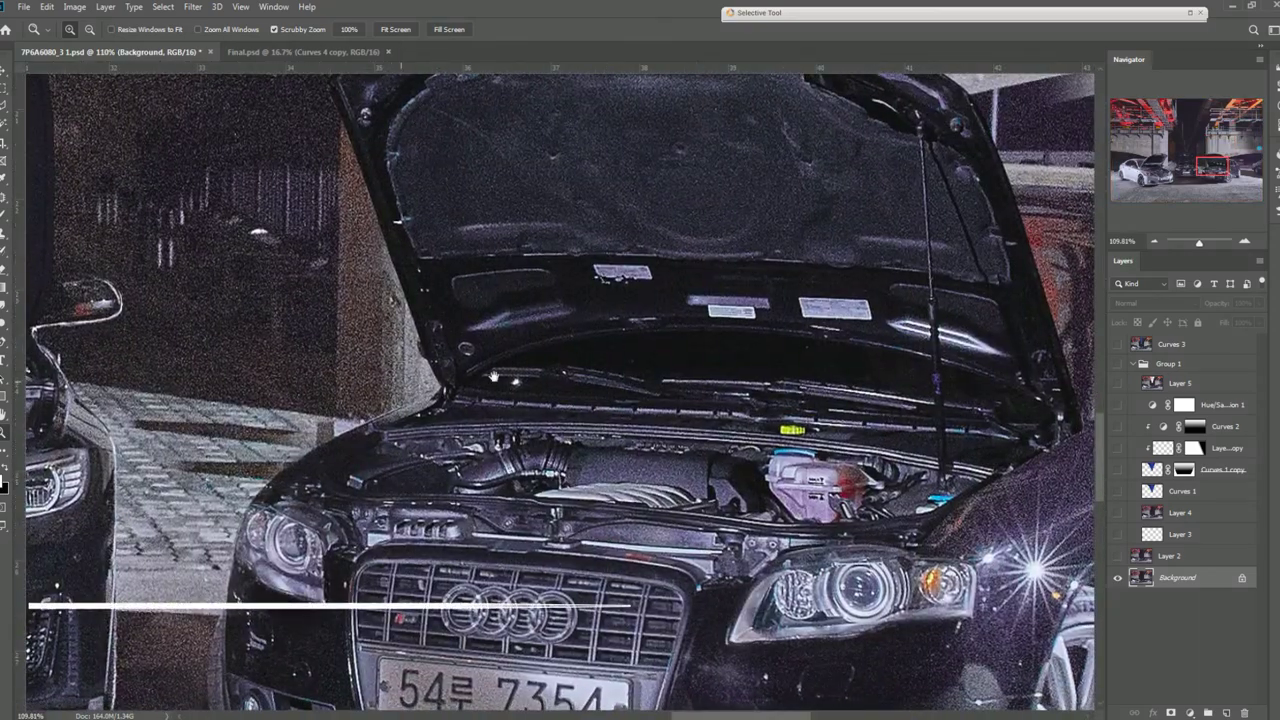
scroll(405, 381, left, 5)
scroll(470, 385, left, 3)
scroll(541, 393, left, 4)
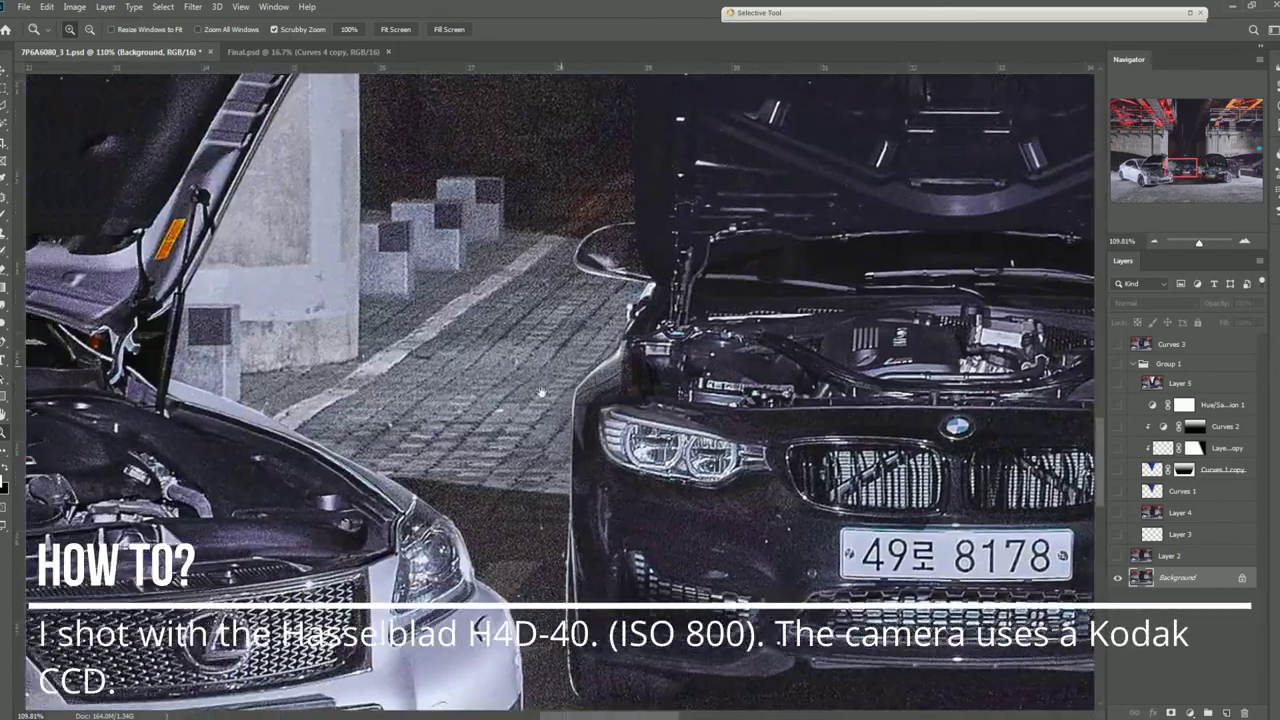
scroll(550, 392, left, 5)
scroll(590, 386, left, 3)
scroll(619, 382, left, 4)
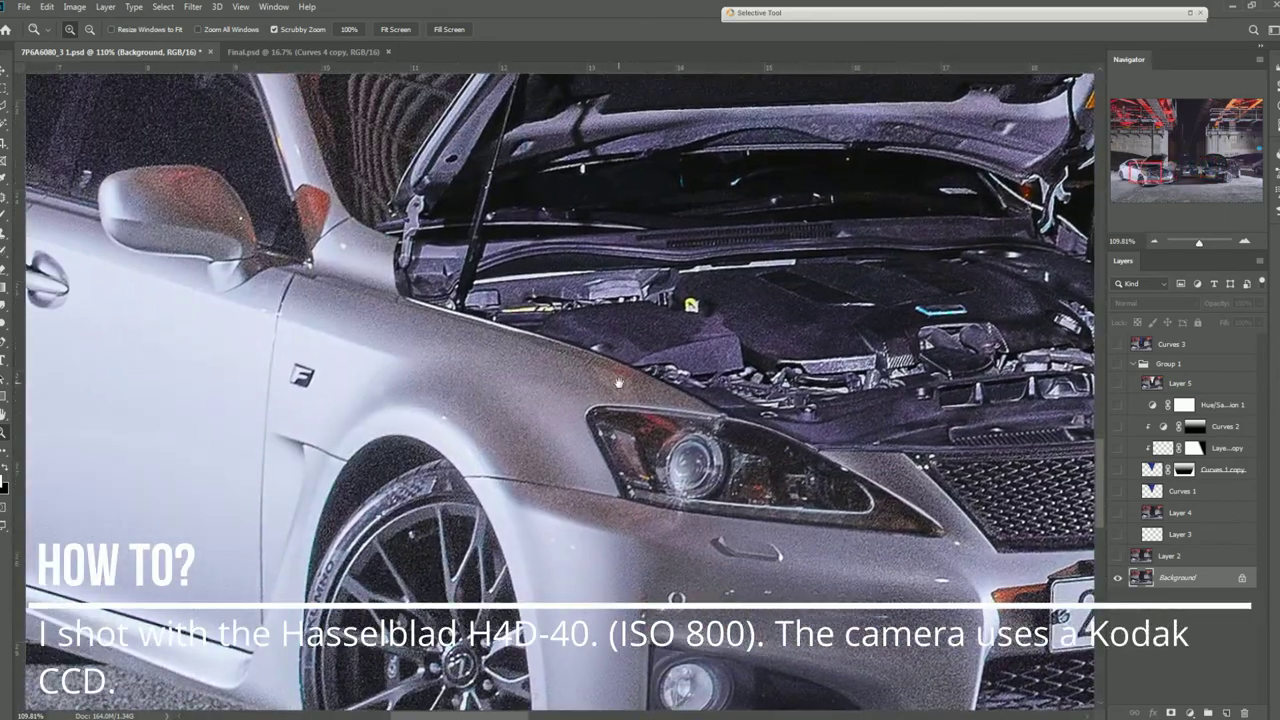
scroll(625, 395, down, 5)
scroll(630, 405, up, 3)
scroll(638, 420, up, 3)
scroll(641, 427, left, 2)
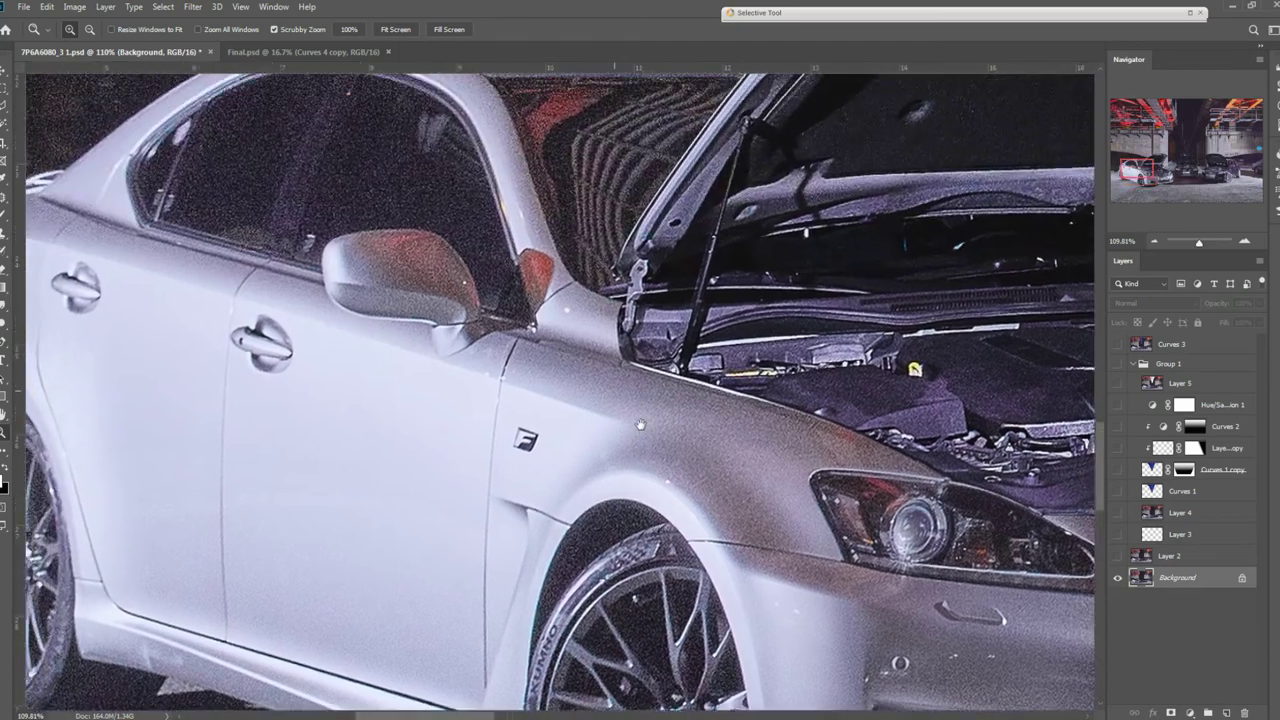
scroll(630, 415, up, 2)
scroll(630, 415, right, 2)
scroll(610, 395, right, 5)
scroll(585, 370, right, 4)
scroll(559, 347, right, 1)
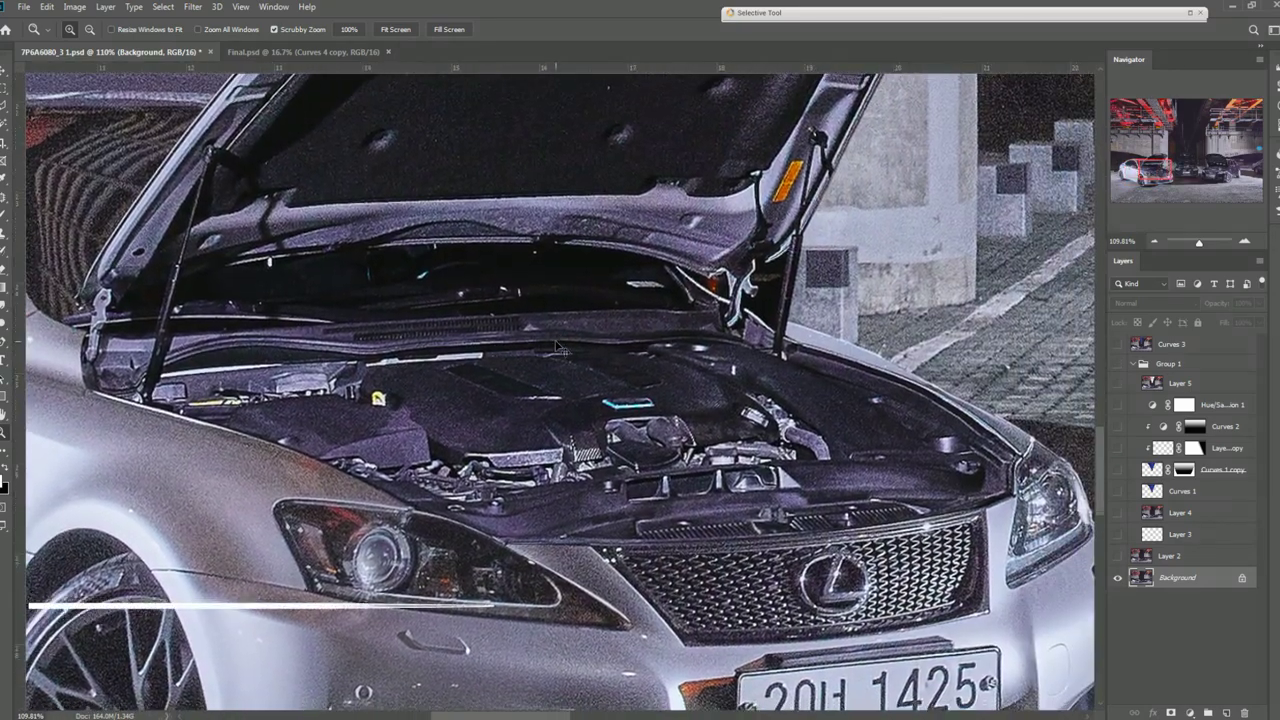
key(ctrl+0)
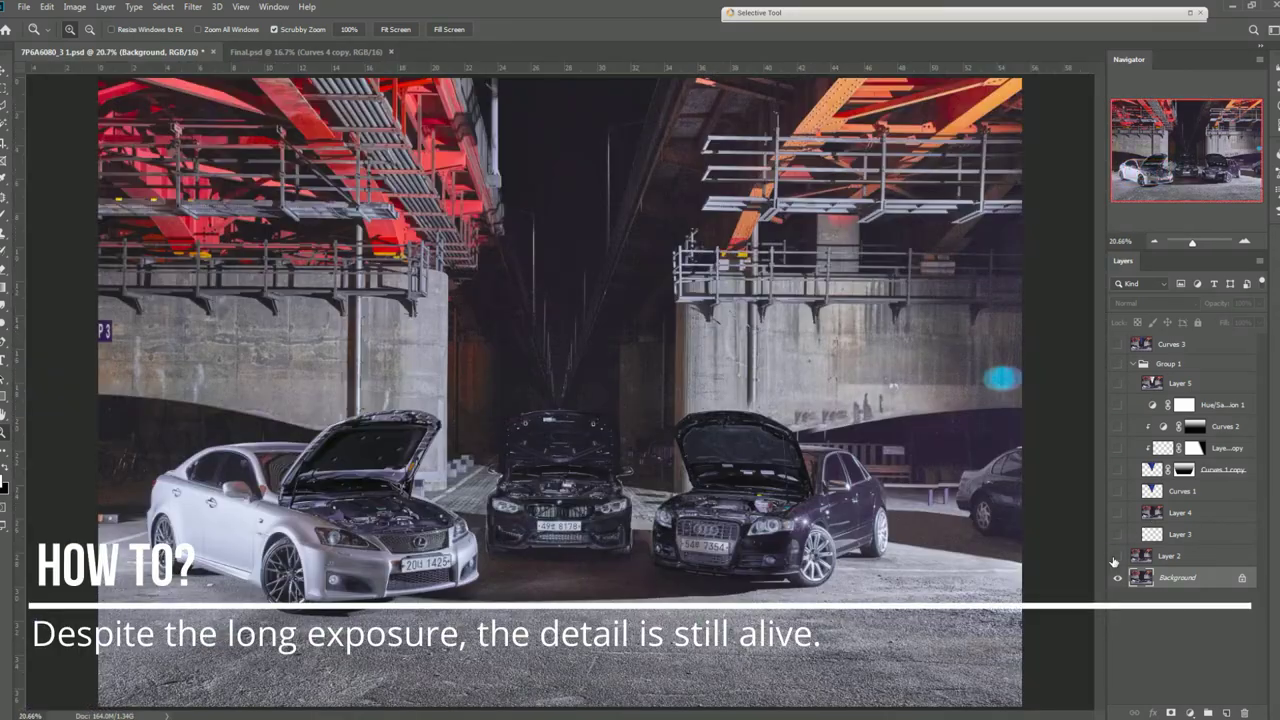
Show Layer 2 and pan to the image's right edge and the silver Lexus.
click(1117, 557)
scroll(960, 500, up, 3)
scroll(960, 500, up, 3)
drag(1031, 466, 586, 352)
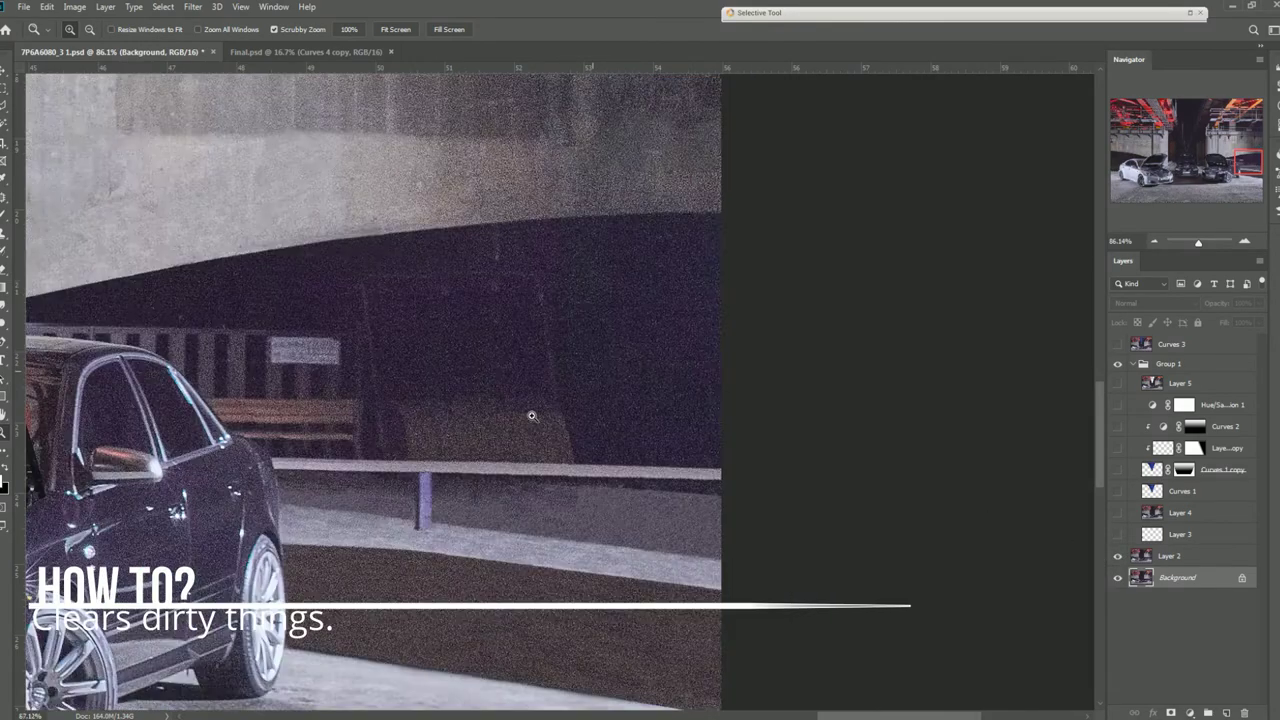
scroll(531, 415, down, 3)
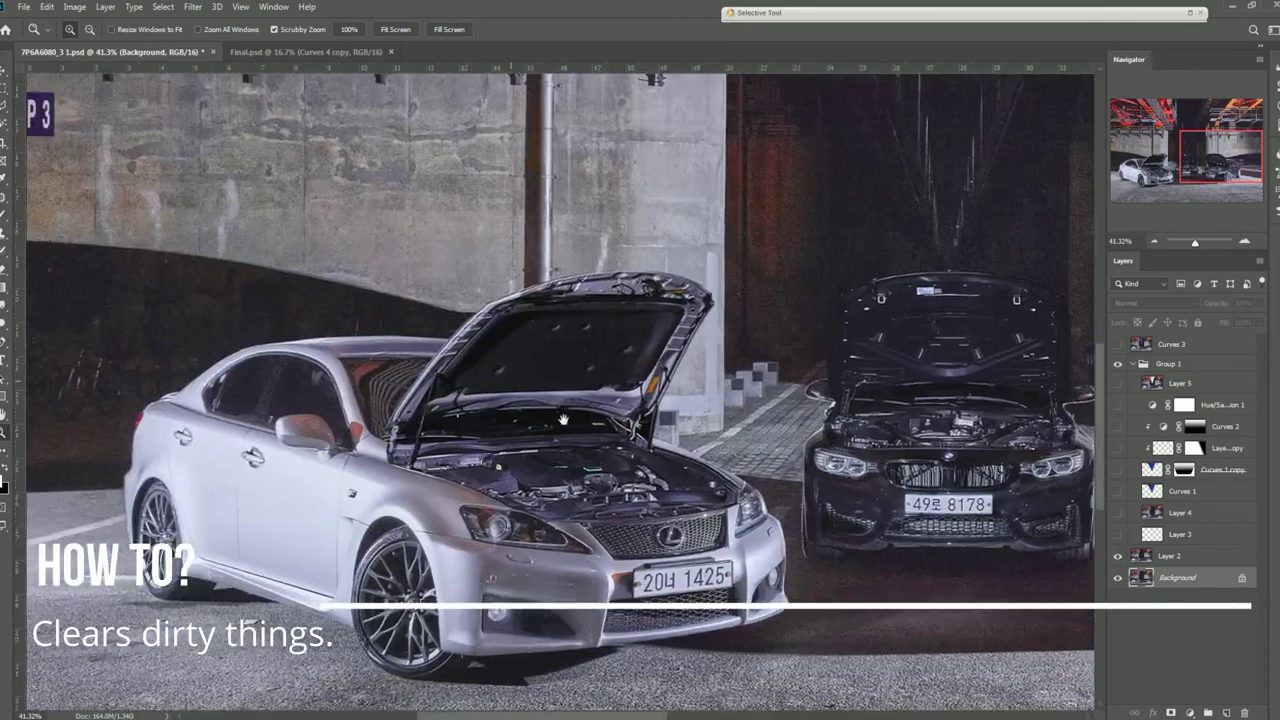
drag(563, 420, 690, 523)
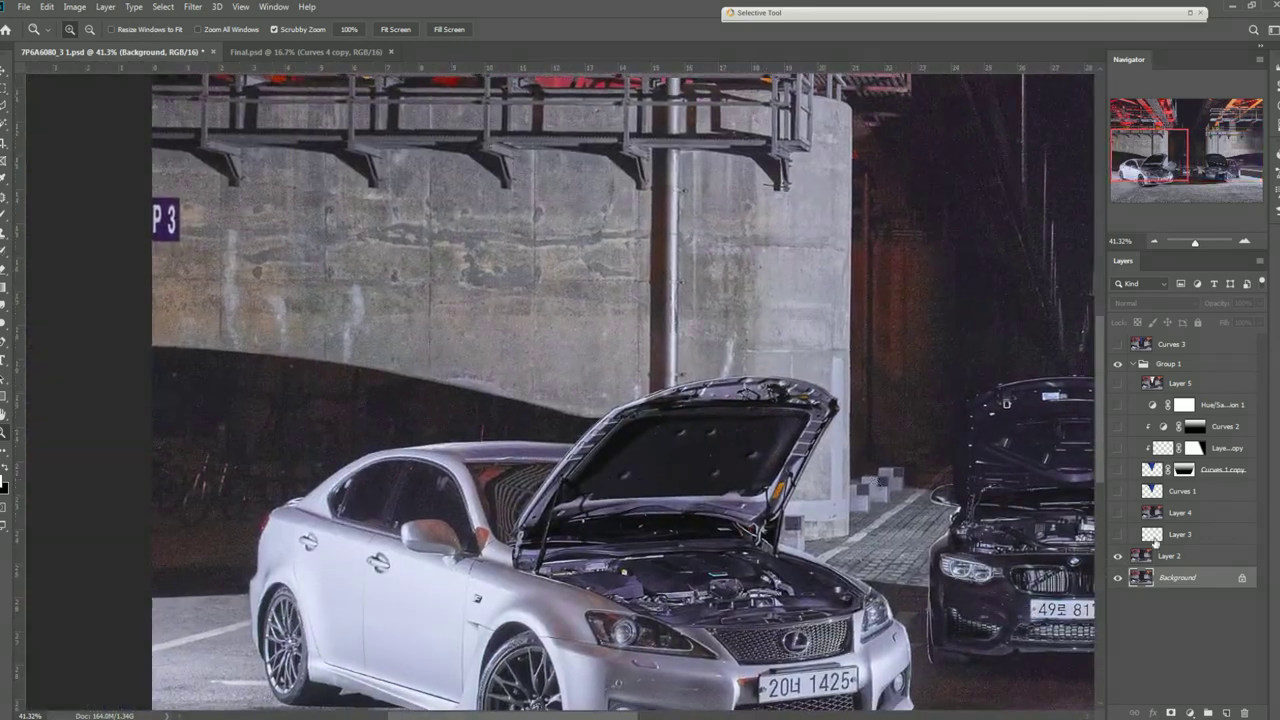
Compare Layer 2's cleanup beside the Lexus, leave it visible, and switch on Layer 3.
click(1118, 558)
click(1118, 556)
drag(452, 437, 1158, 566)
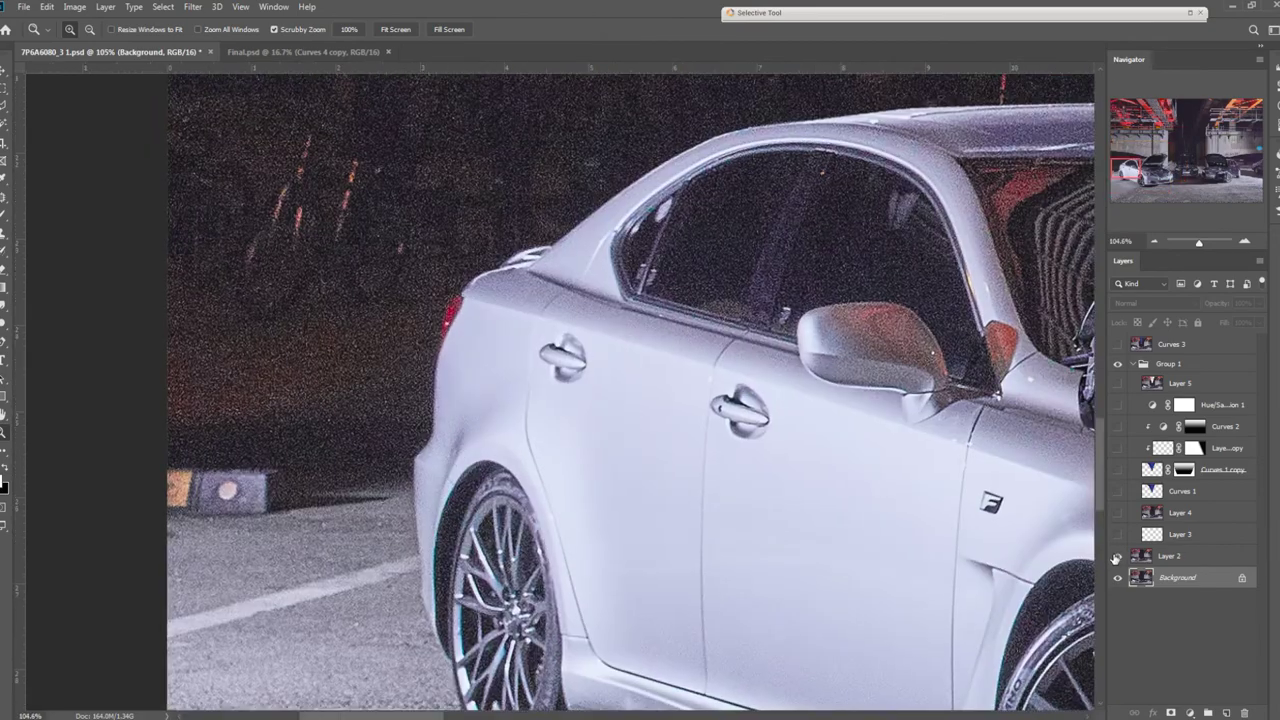
click(1118, 556)
click(1118, 556)
key(ctrl+0)
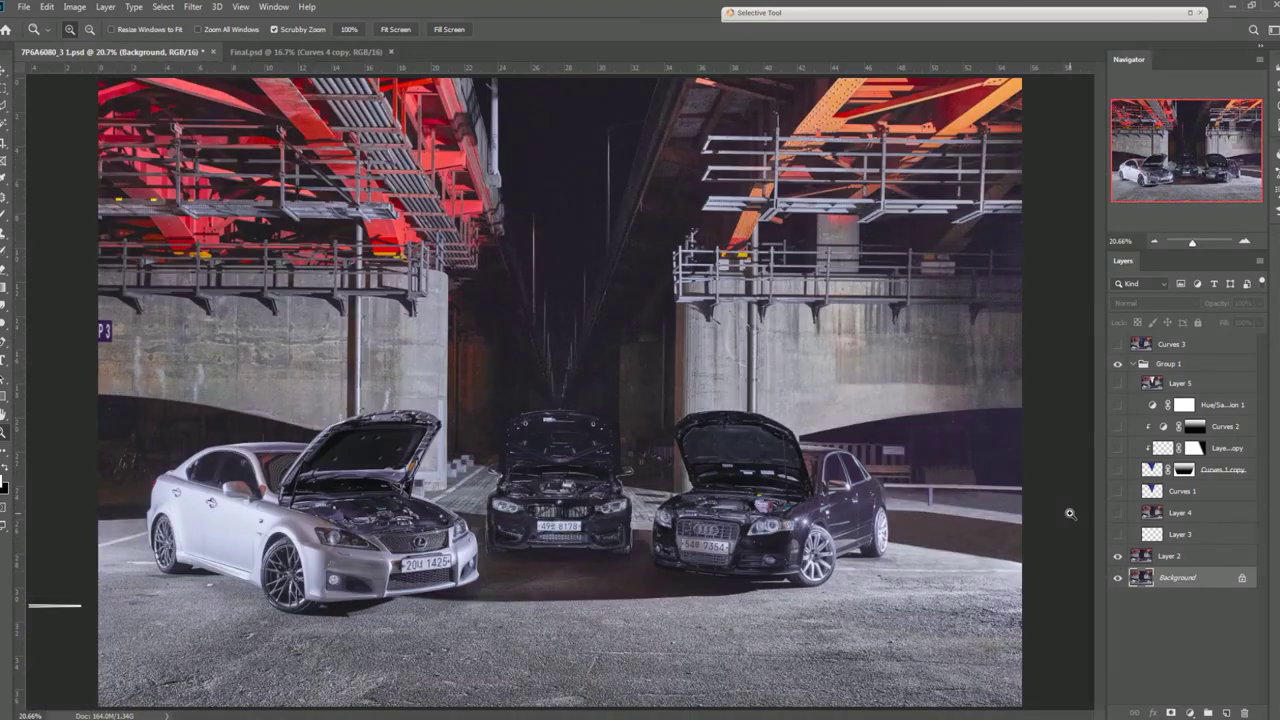
click(1118, 535)
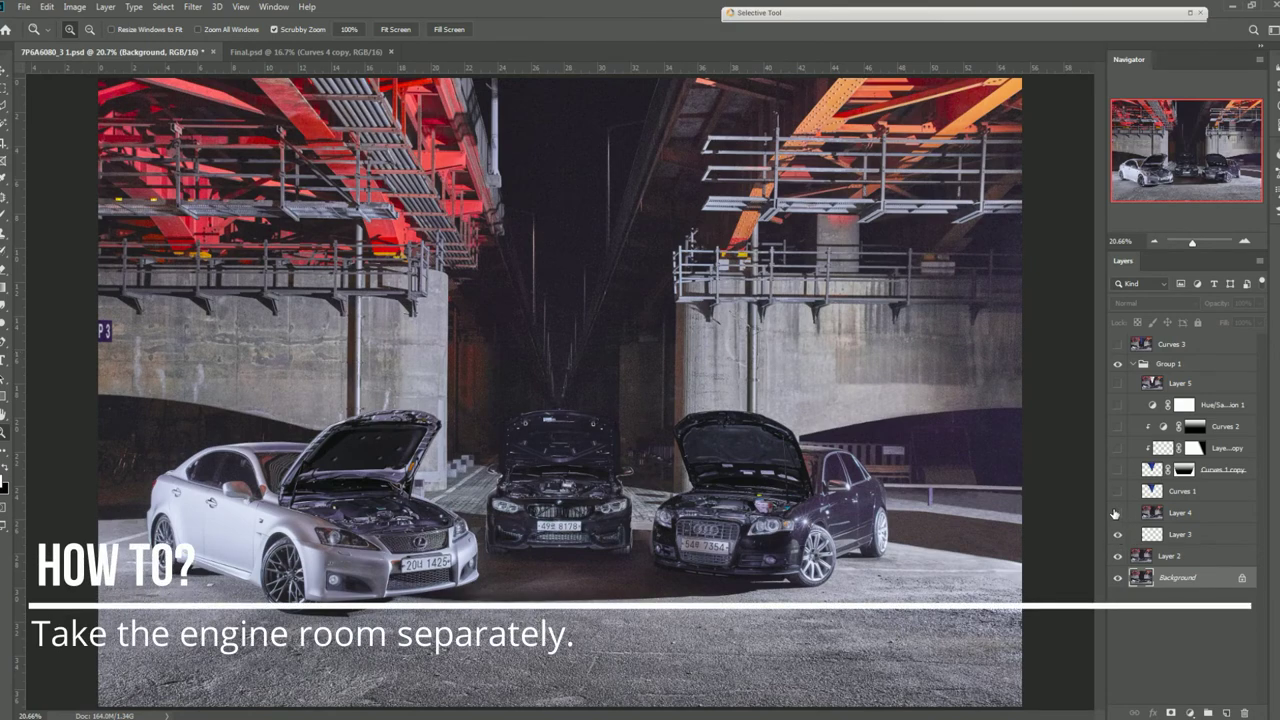
Toggle Layer 4 to compare open and closed bonnets around the Audi, then show Curves 1.
click(1118, 513)
click(1118, 513)
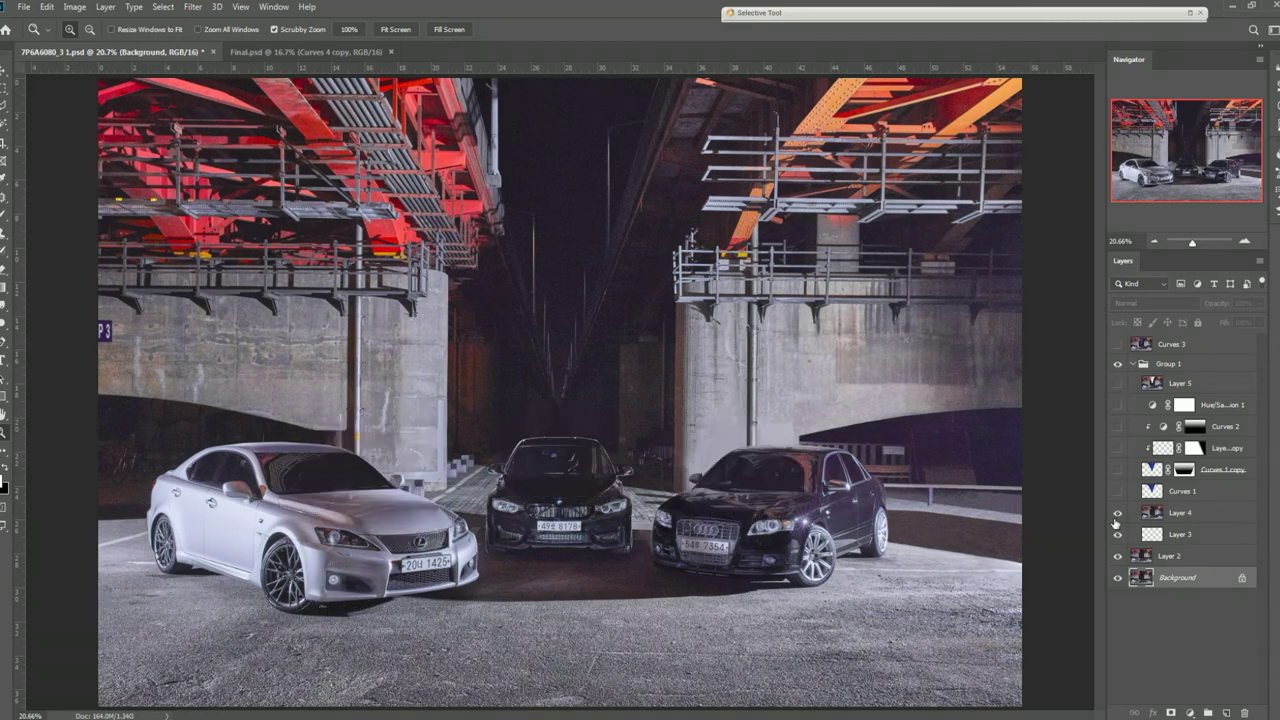
click(1118, 513)
drag(890, 540, 1090, 503)
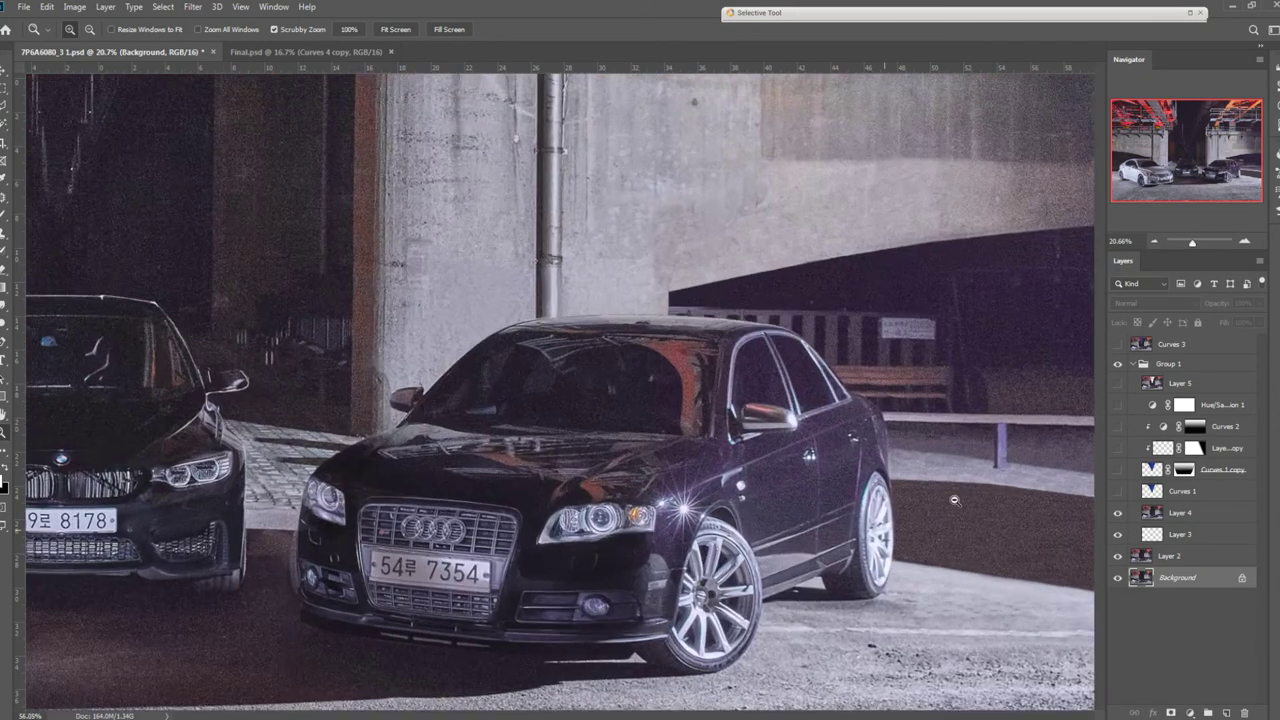
click(1118, 513)
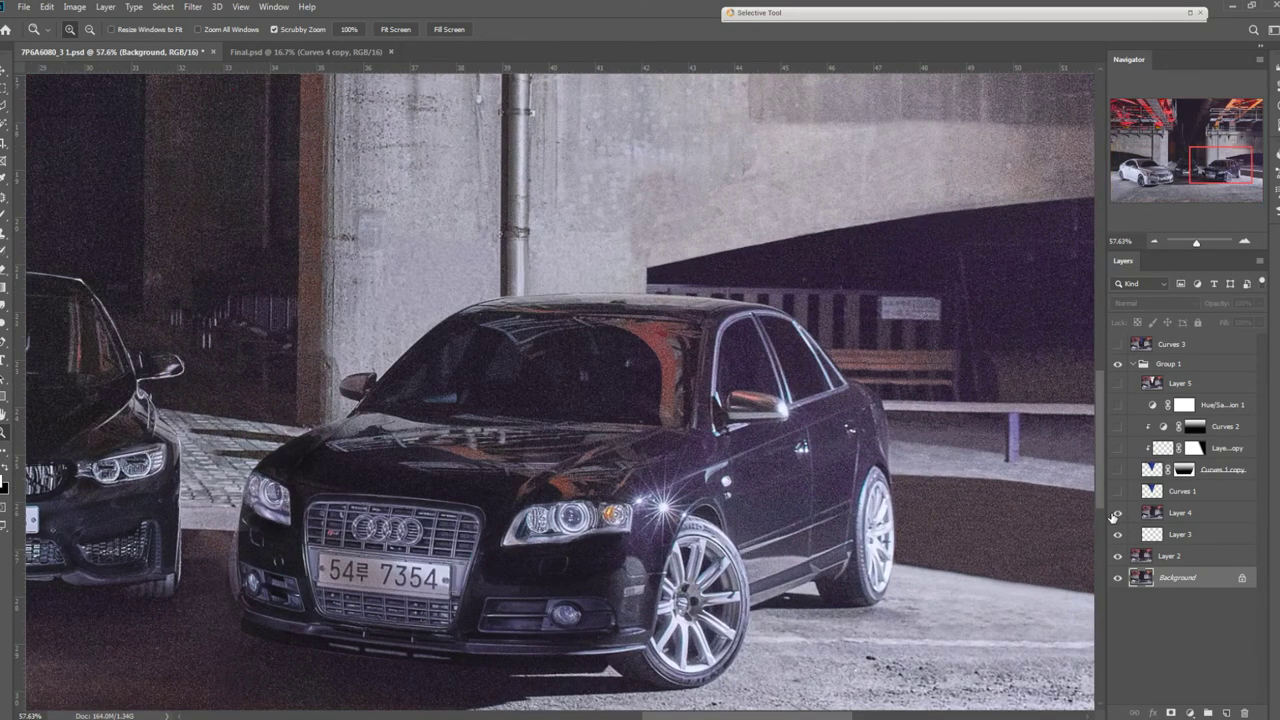
click(1118, 513)
drag(621, 453, 561, 463)
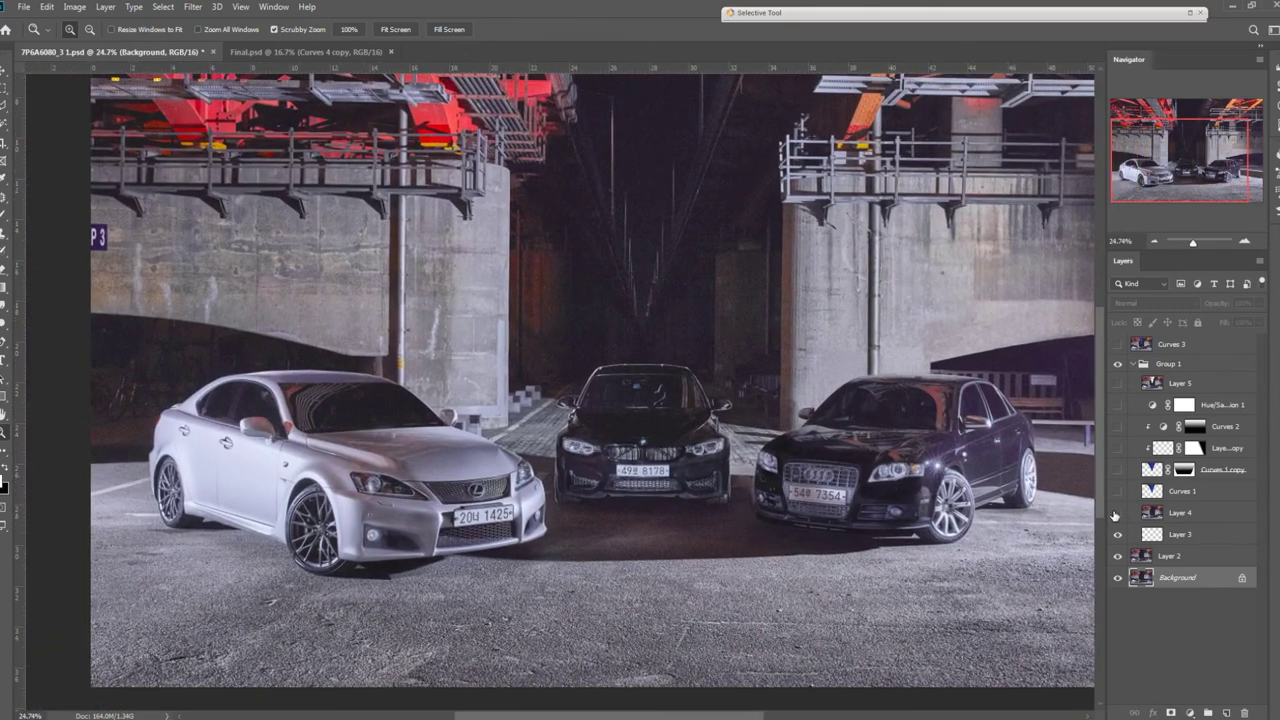
click(1118, 513)
click(1118, 491)
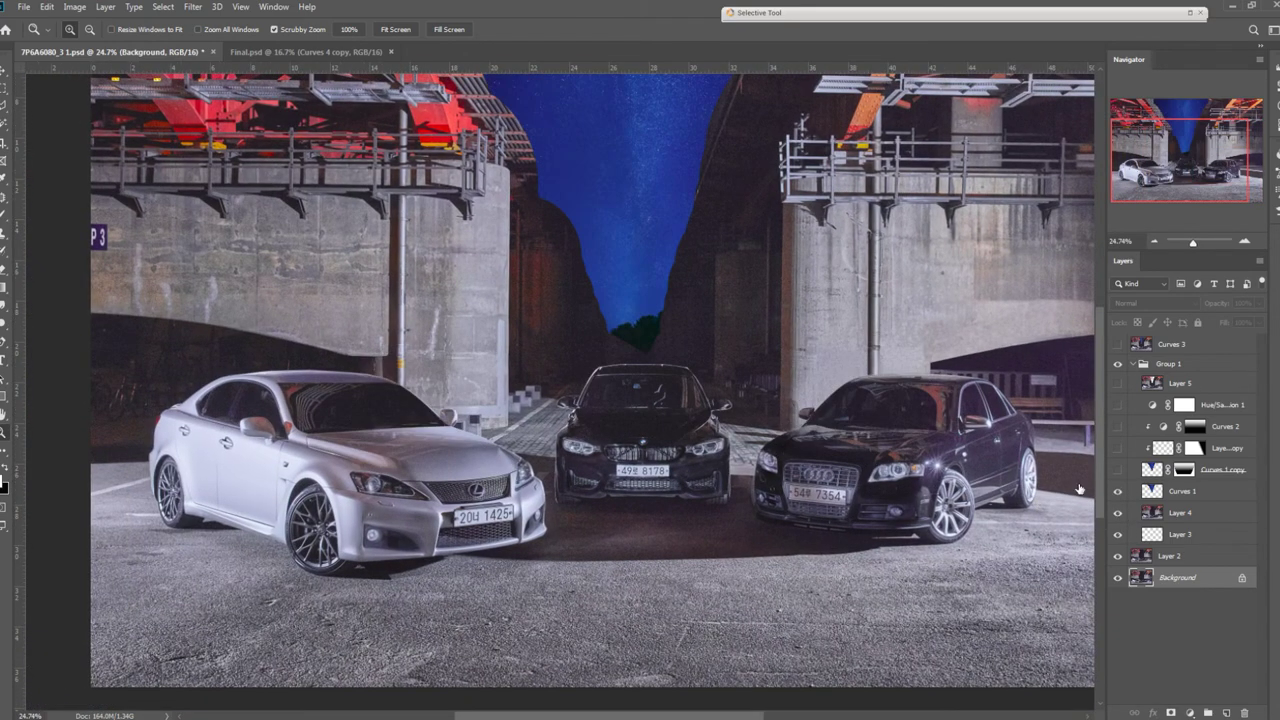
Compare the dark and Milky Way skies via Curves 1, then enable Curves 1 copy and target its mask.
scroll(620, 380, up, 1)
scroll(644, 352, up, 1)
scroll(644, 352, up, 1)
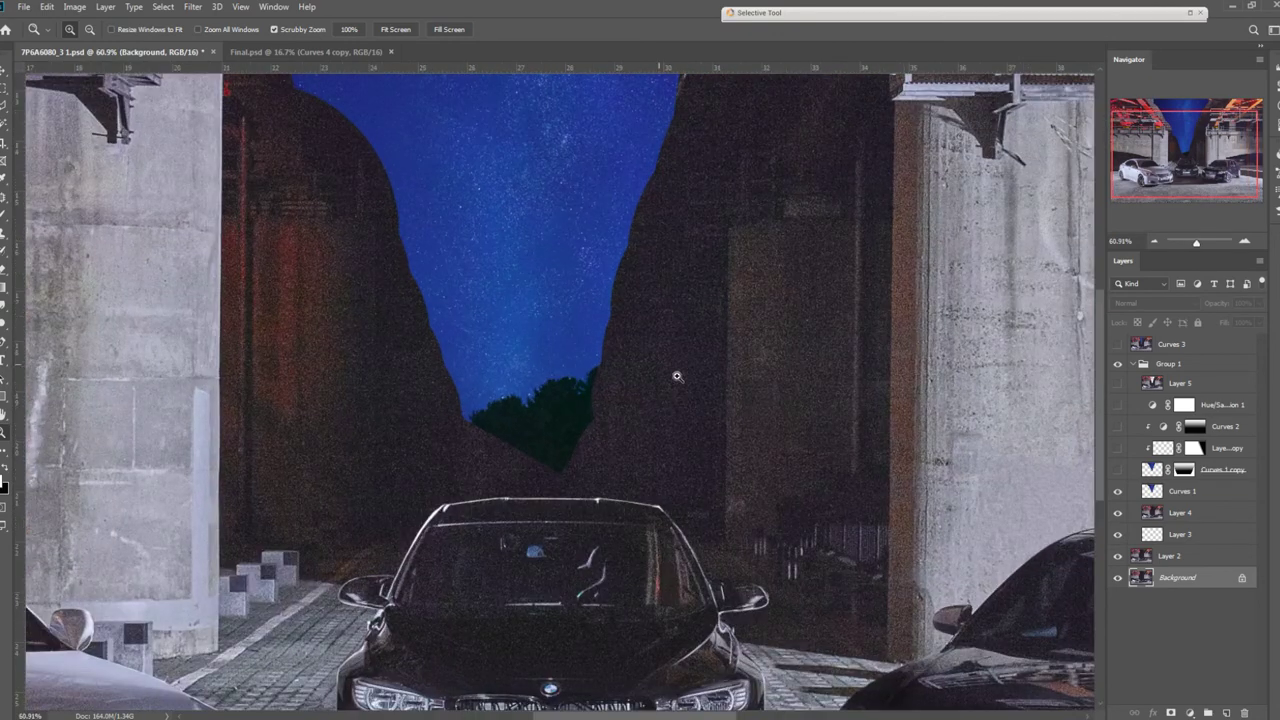
click(1118, 491)
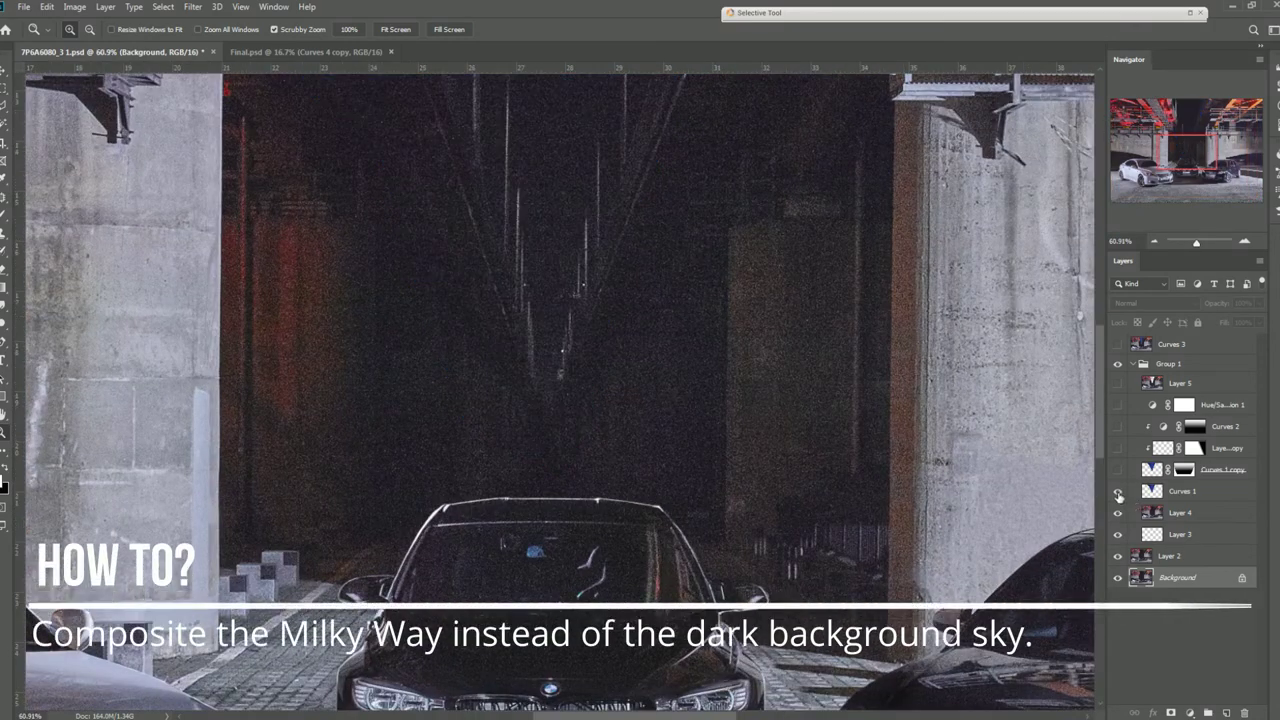
click(1118, 492)
scroll(924, 478, down, 3)
scroll(777, 491, up, 1)
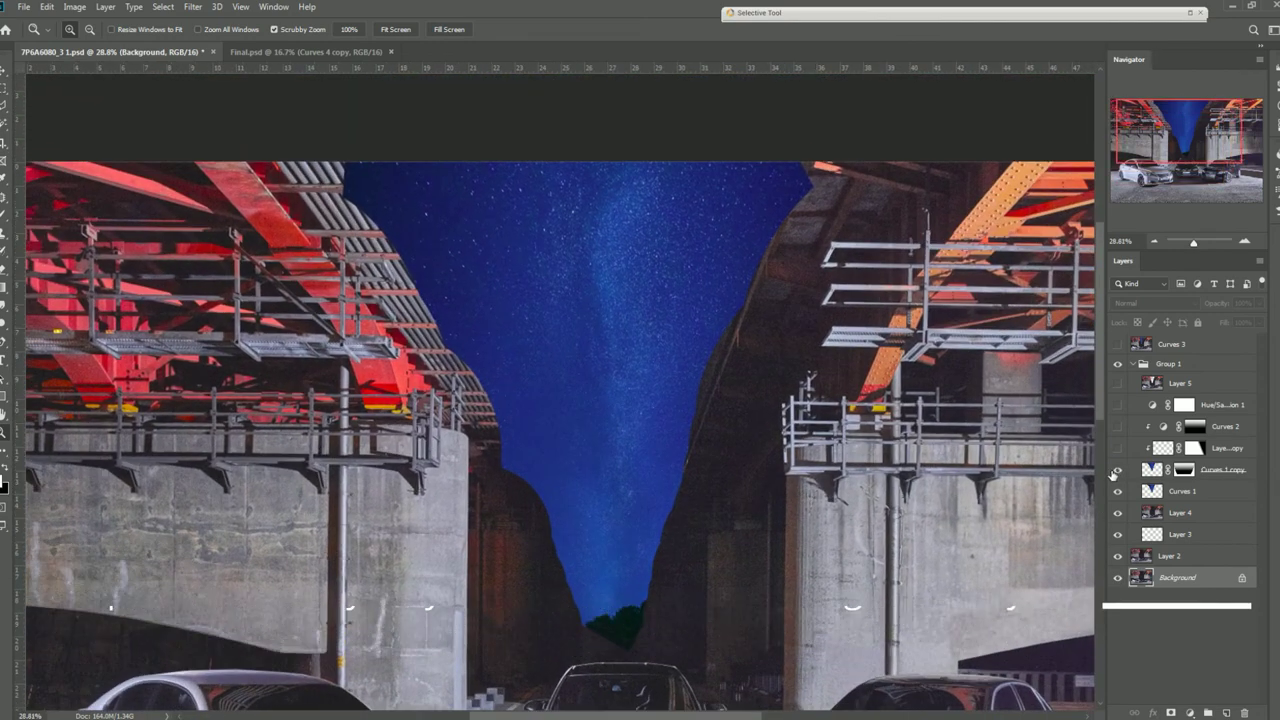
click(1118, 469)
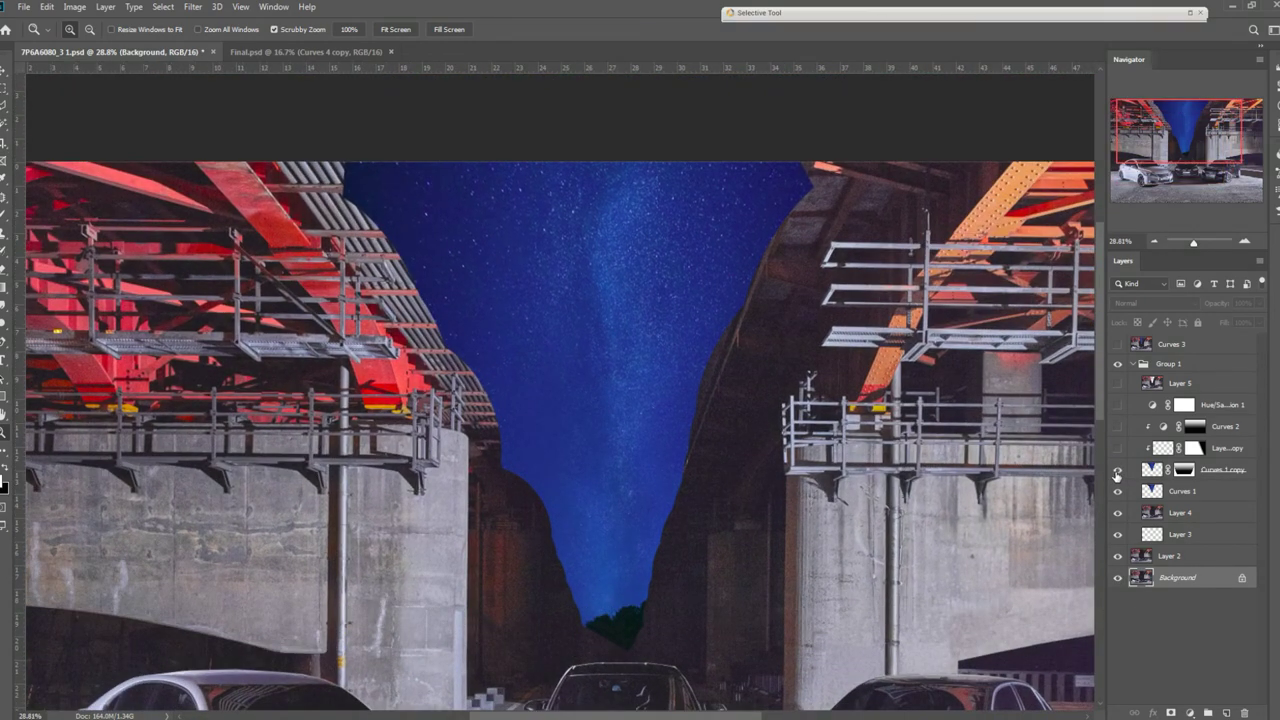
click(1186, 477)
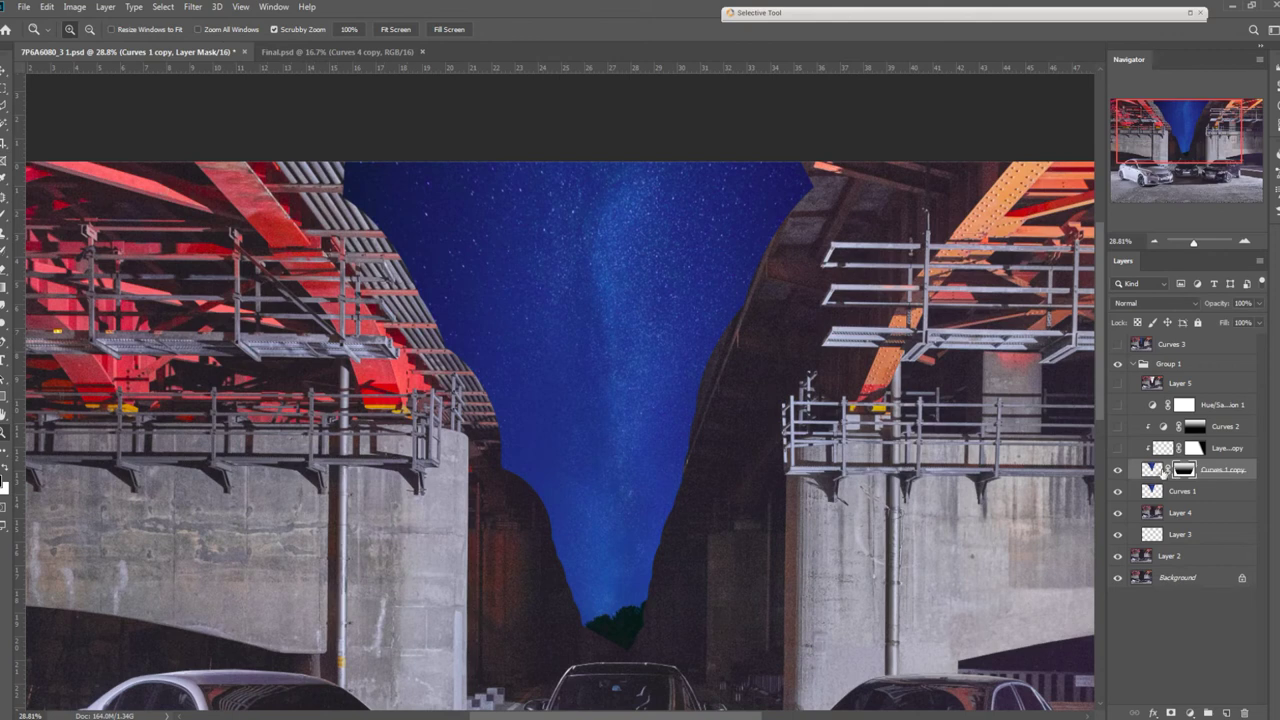
Switch on Curves 2 and Hue/Saturation 1, comparing the tone with the upper adjustments hidden.
click(1118, 428)
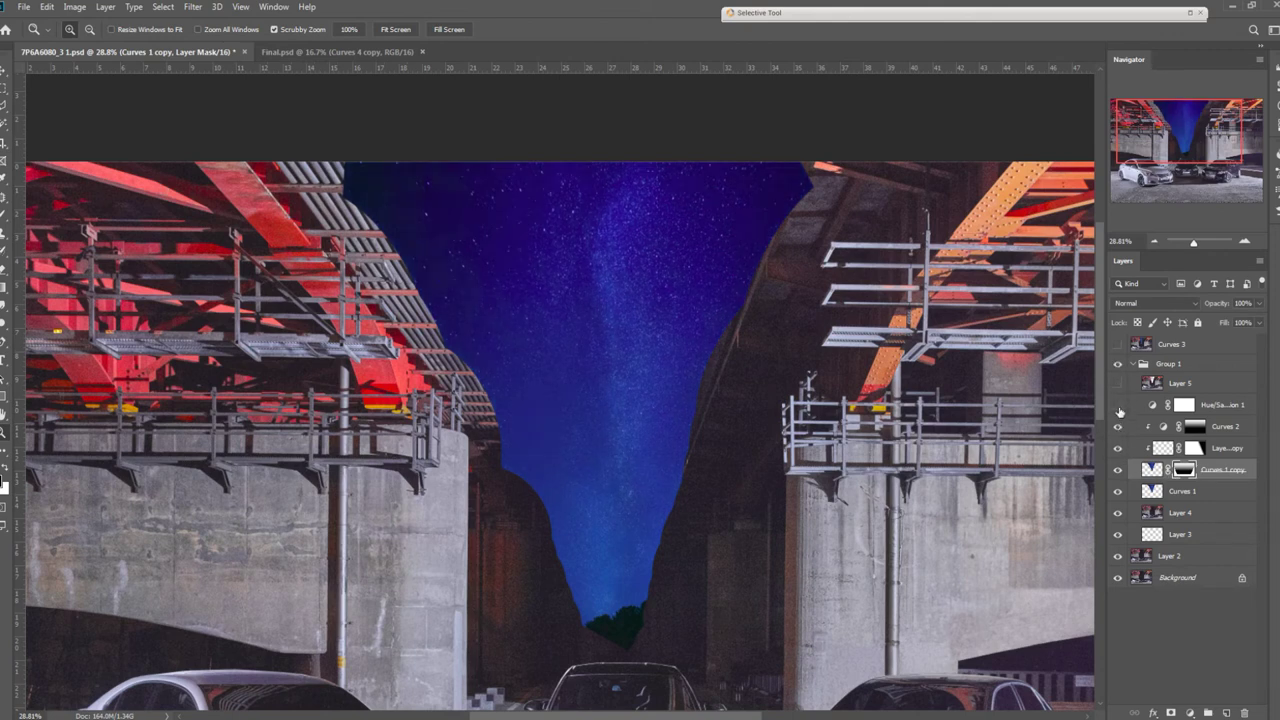
click(1117, 406)
click(1117, 405)
scroll(878, 487, down, 2)
scroll(895, 489, down, 3)
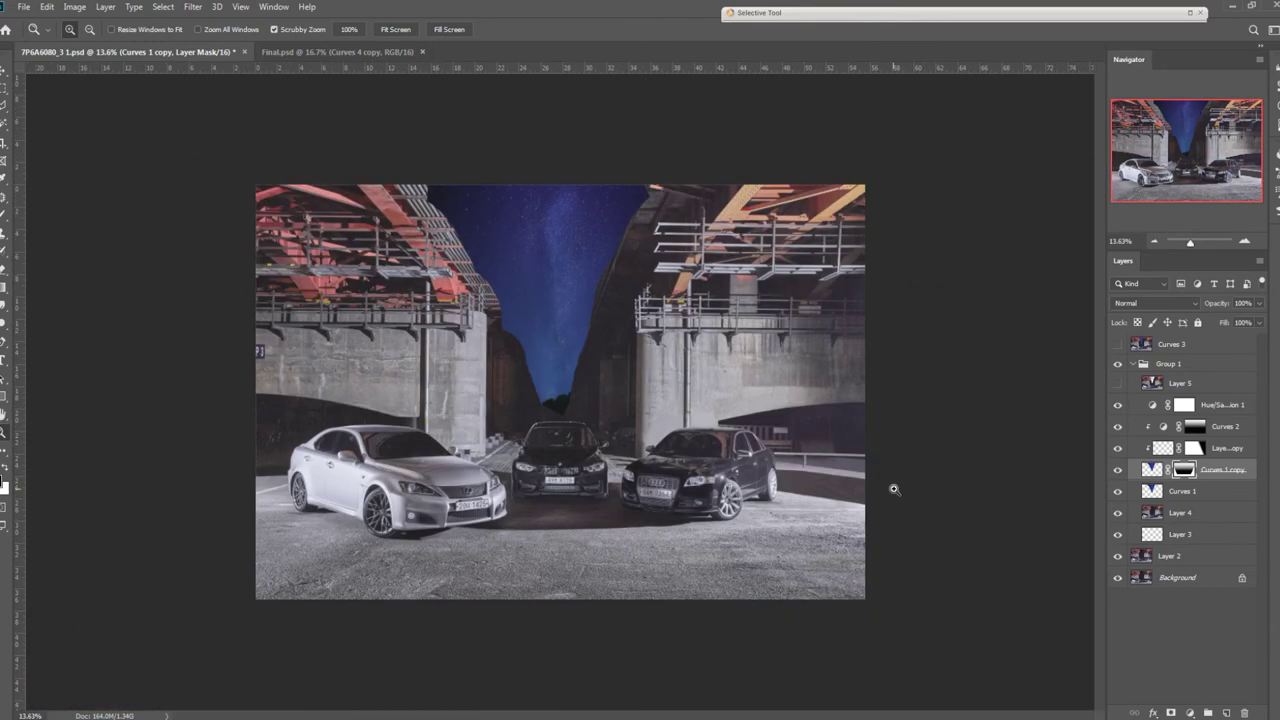
drag(1117, 406, 1117, 450)
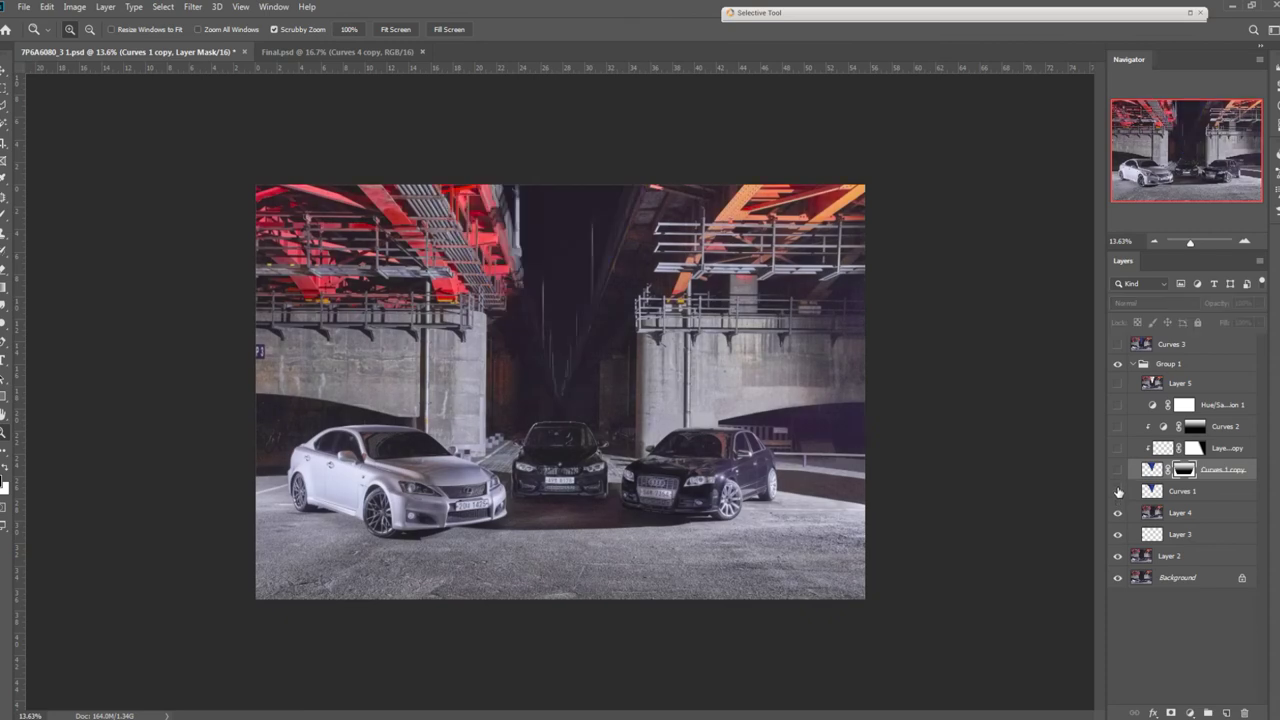
click(1117, 405)
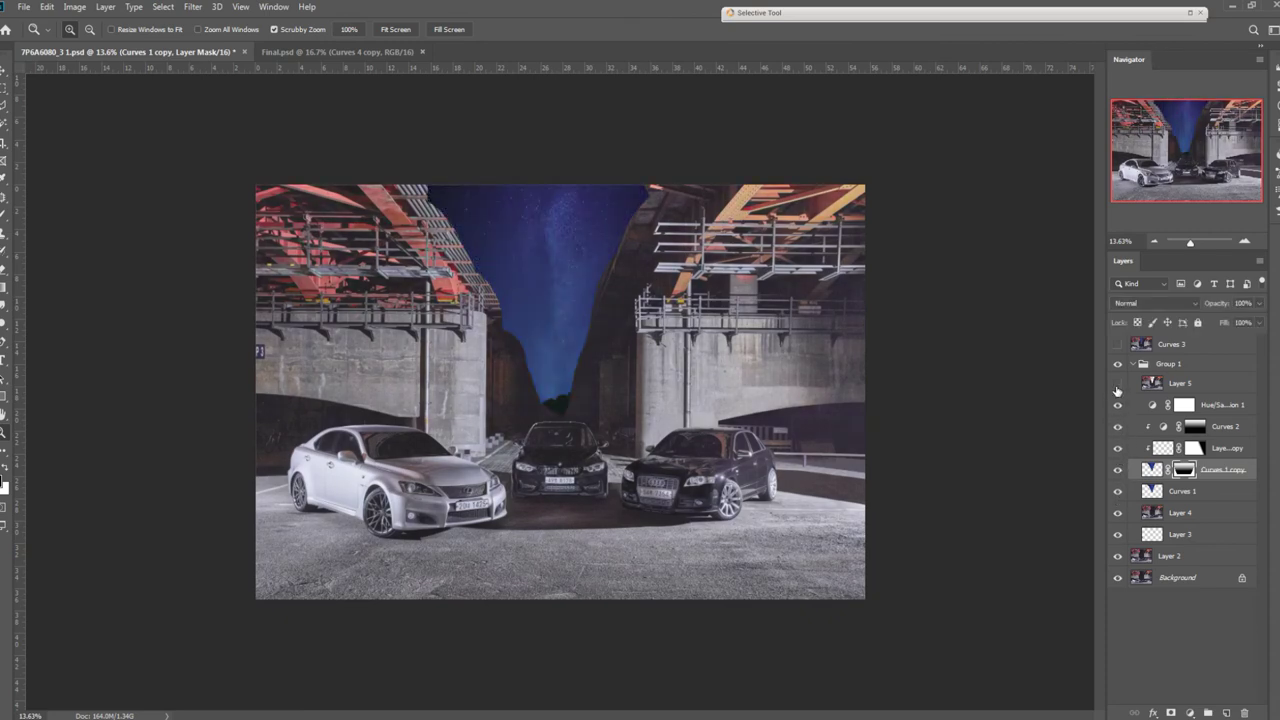
Show Layer 5 to narrow the sky between the bridges, comparing it zoomed in.
click(1117, 385)
mouse_move(567, 284)
mouse_down()
mouse_move(640, 271)
mouse_move(609, 351)
mouse_up()
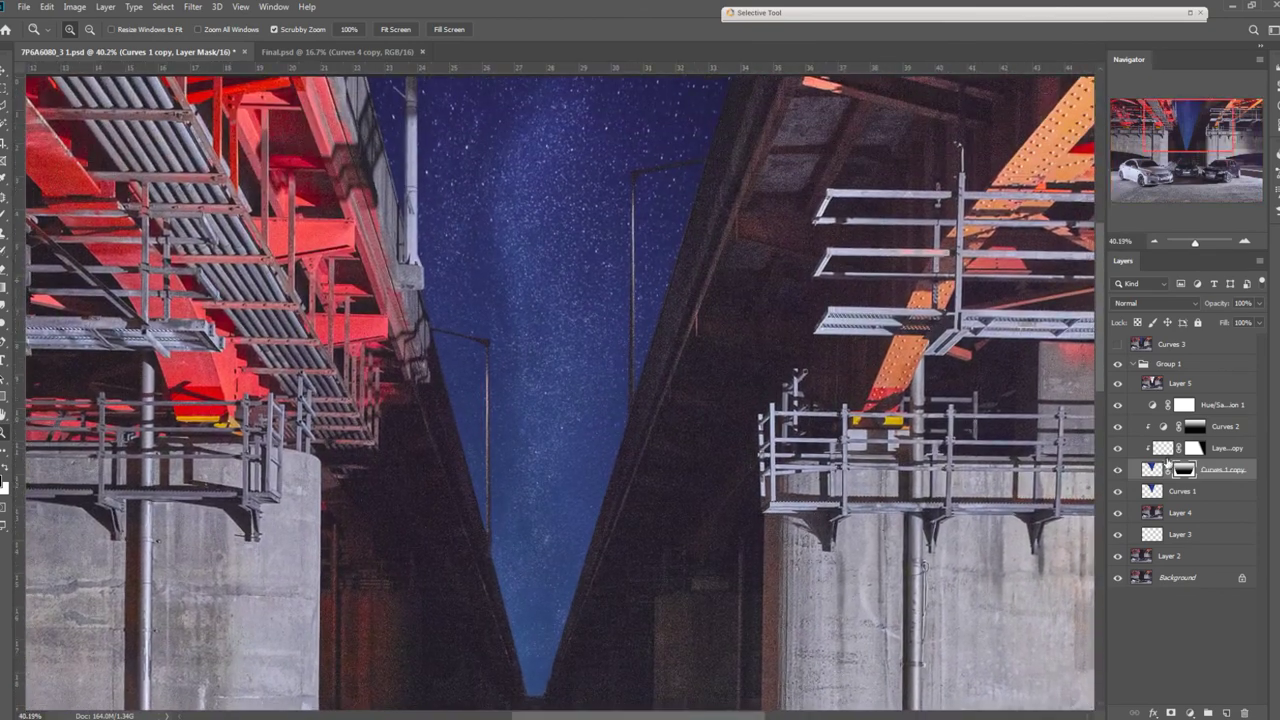
click(1117, 385)
drag(870, 390, 797, 437)
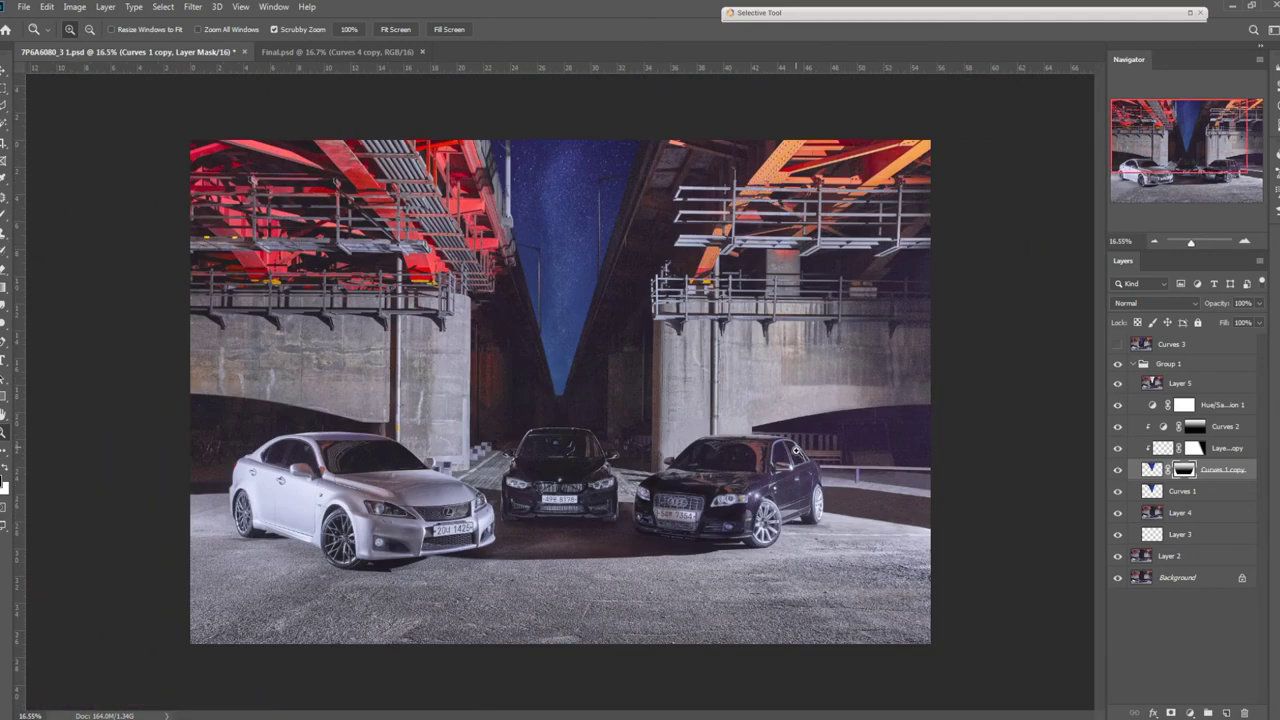
Compare Curves 3's blanked licence plates on the ground, leave it on, and switch to Final.psd.
click(1110, 346)
click(1117, 346)
drag(585, 630, 689, 458)
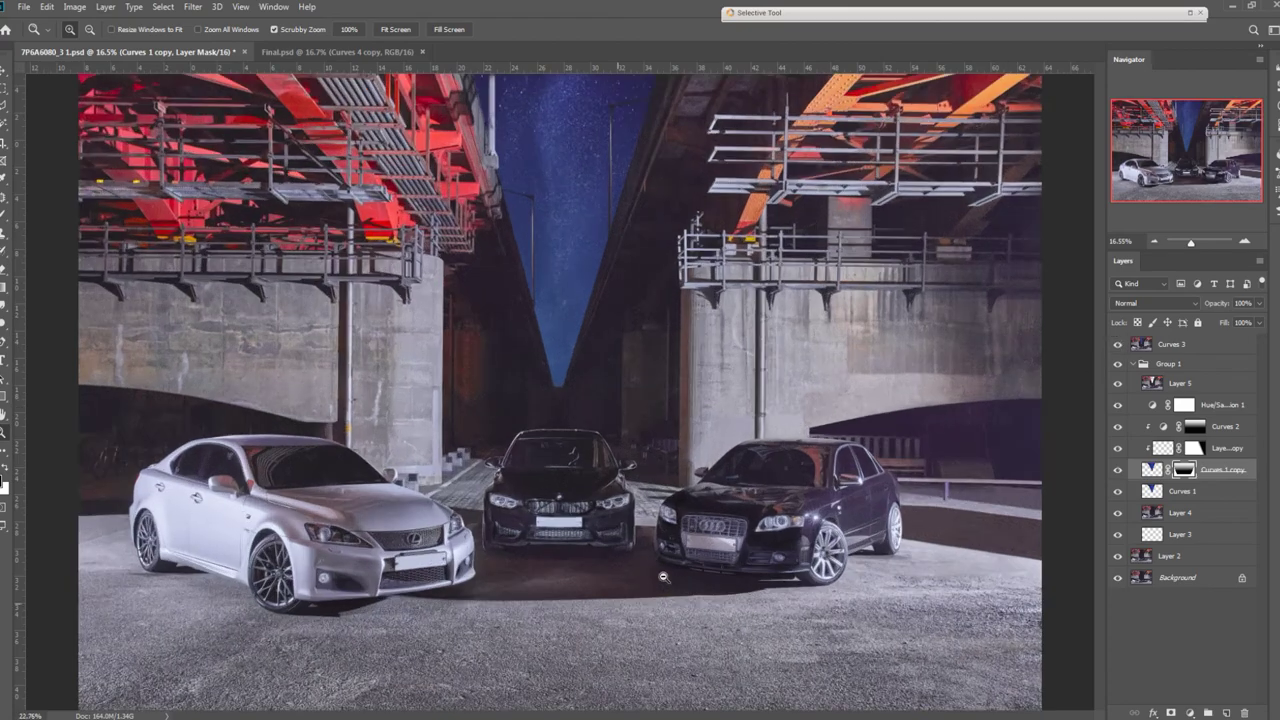
scroll(689, 458, down, 5)
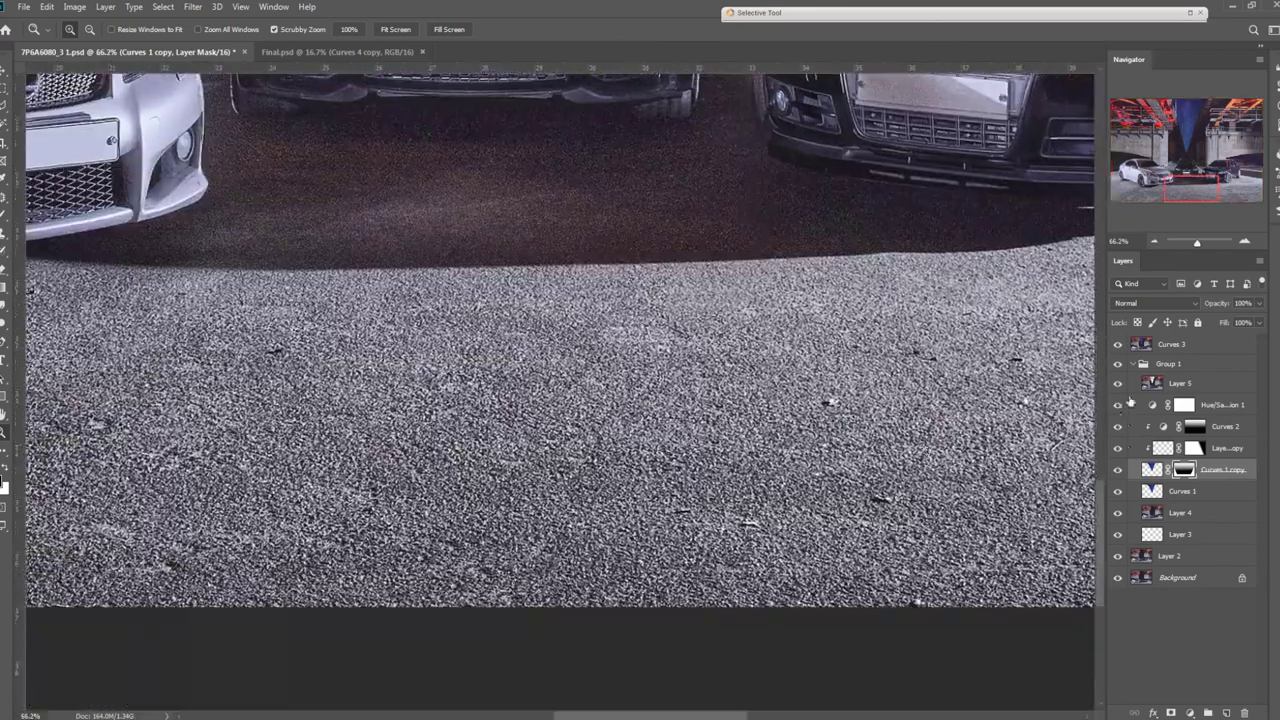
click(1118, 346)
scroll(612, 360, up, 10)
scroll(612, 360, up, 10)
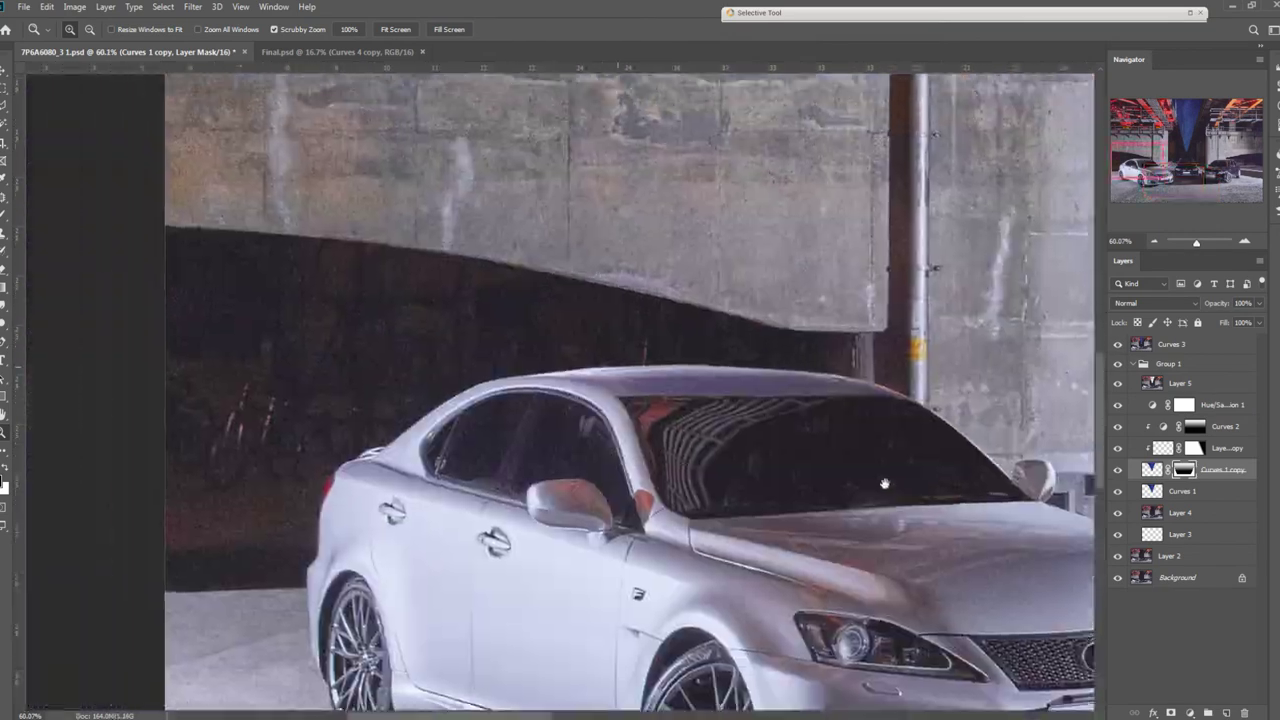
scroll(740, 486, up, 1)
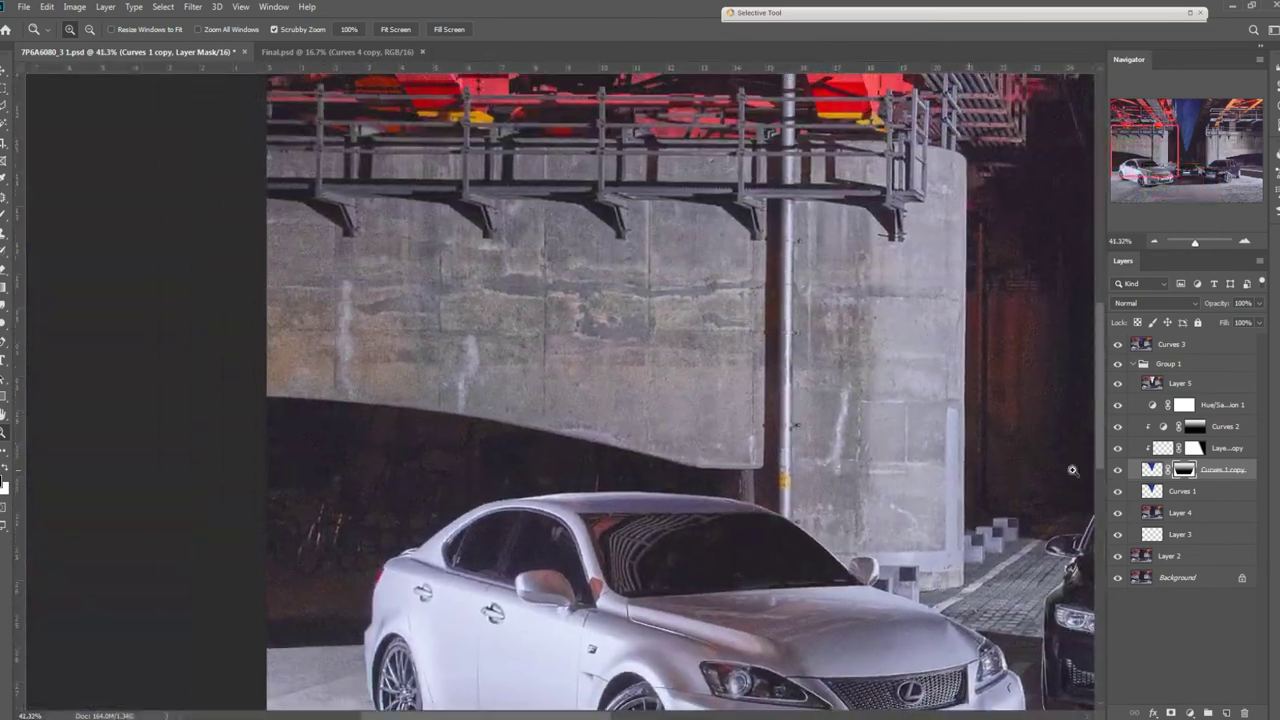
click(1118, 344)
alt+click(663, 270)
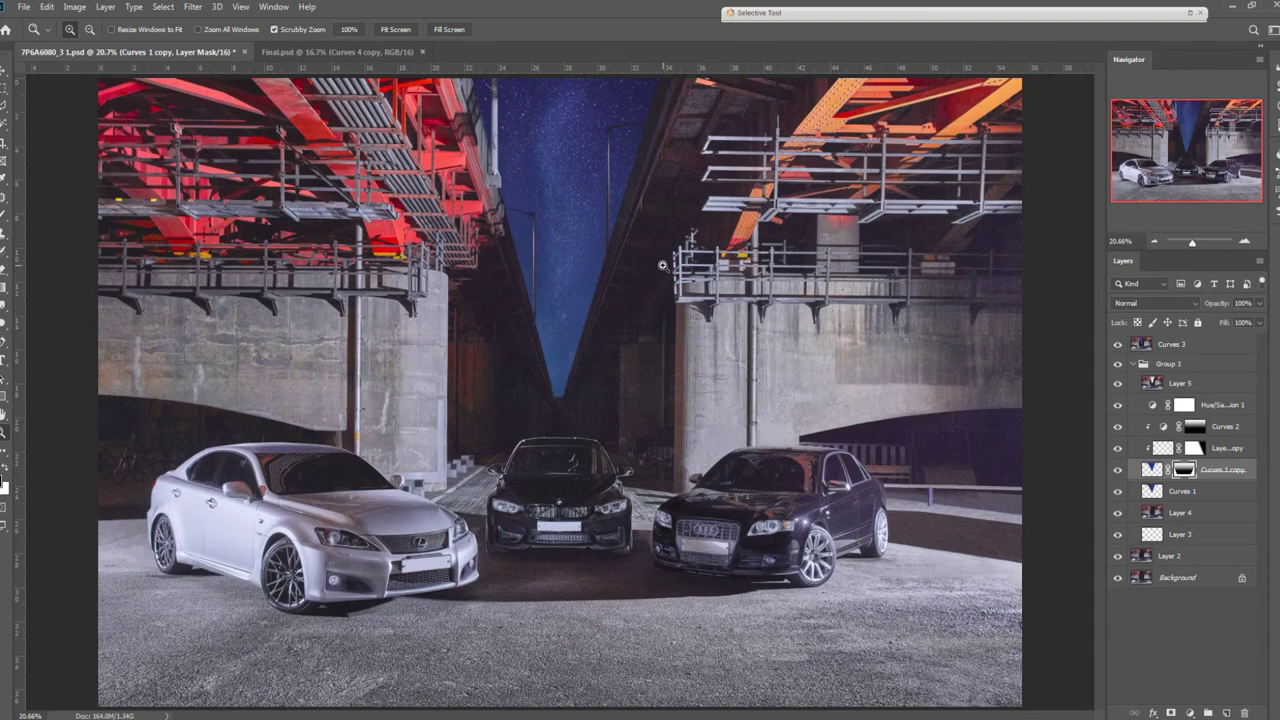
click(330, 52)
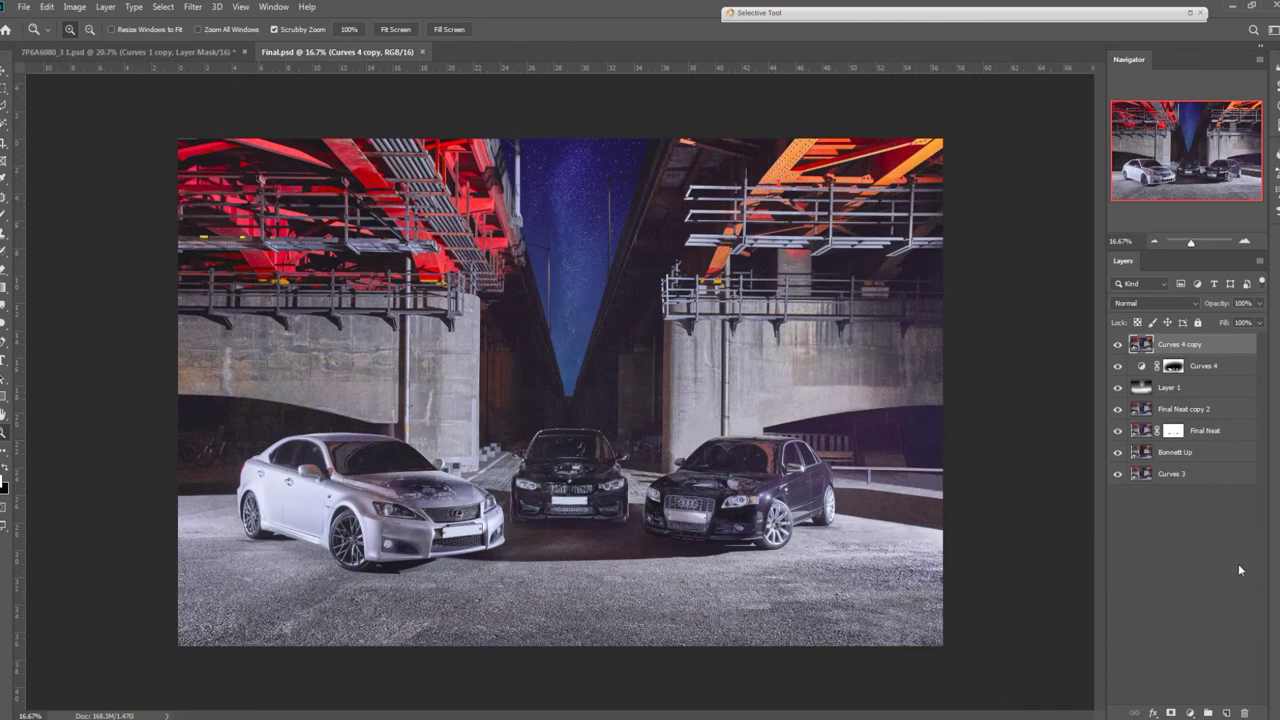
Hide the four top finishing layers and Final Neat, showing the open-bonnet Bonnett Up layer.
drag(1118, 344, 1115, 420)
click(1118, 455)
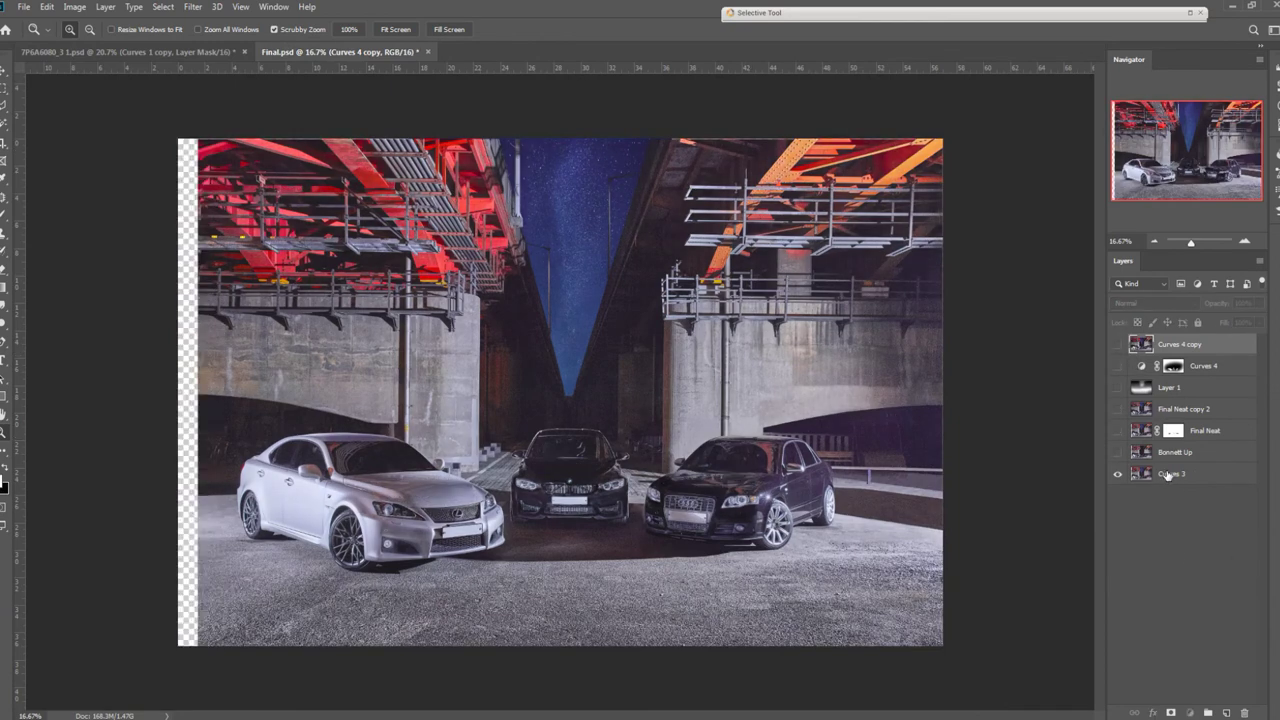
click(1135, 476)
click(1118, 454)
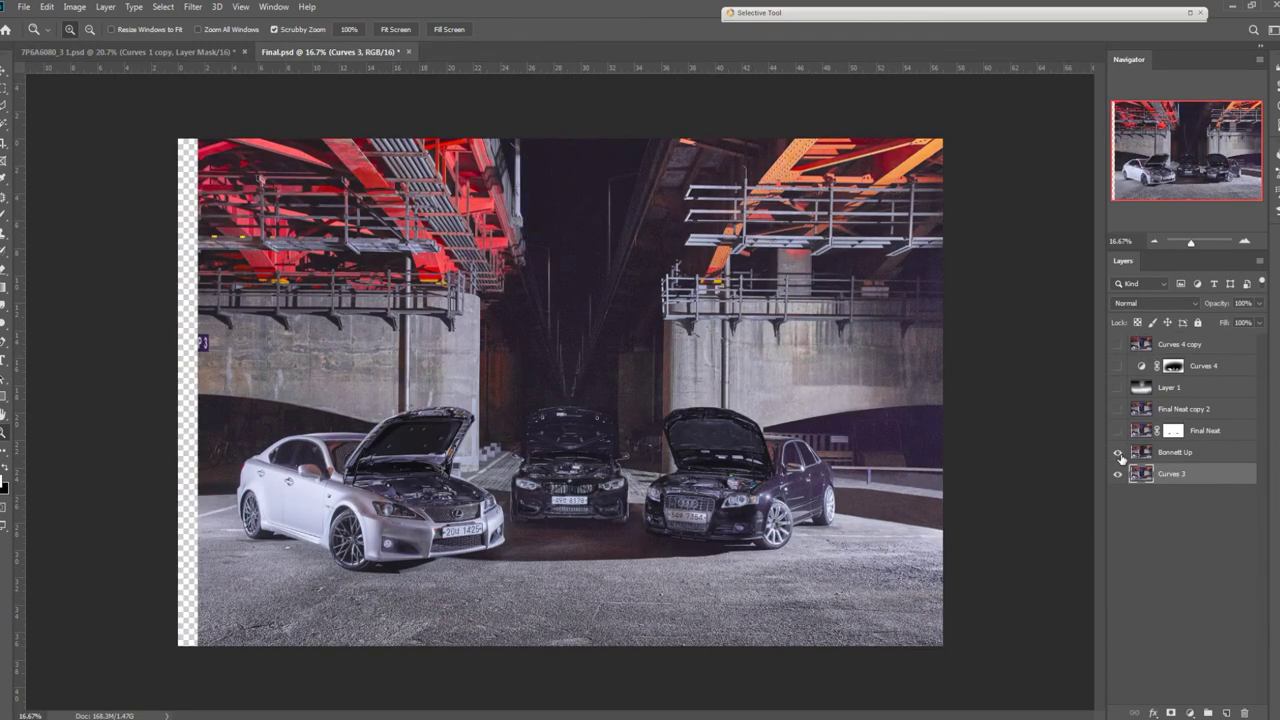
click(1119, 455)
Inspect the BMW, Lexus and Audi engine bays, then show Final Neat and select its mask.
drag(540, 486, 648, 443)
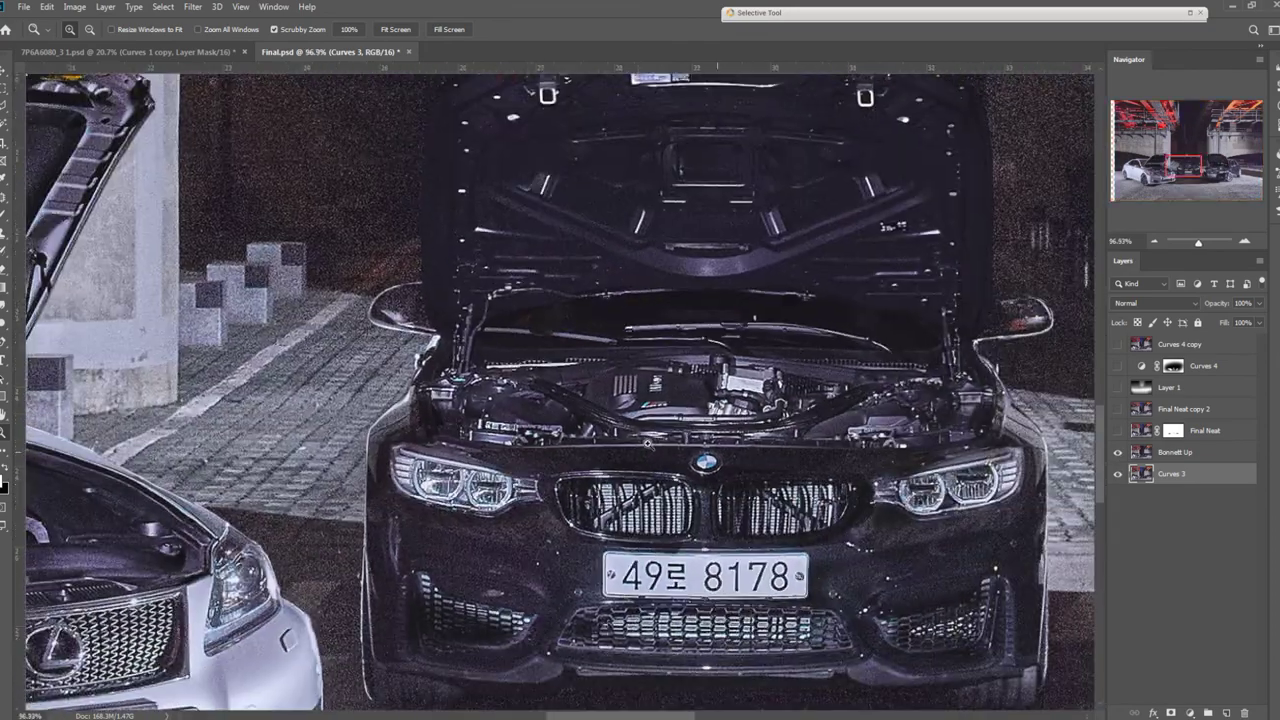
drag(541, 443, 760, 455)
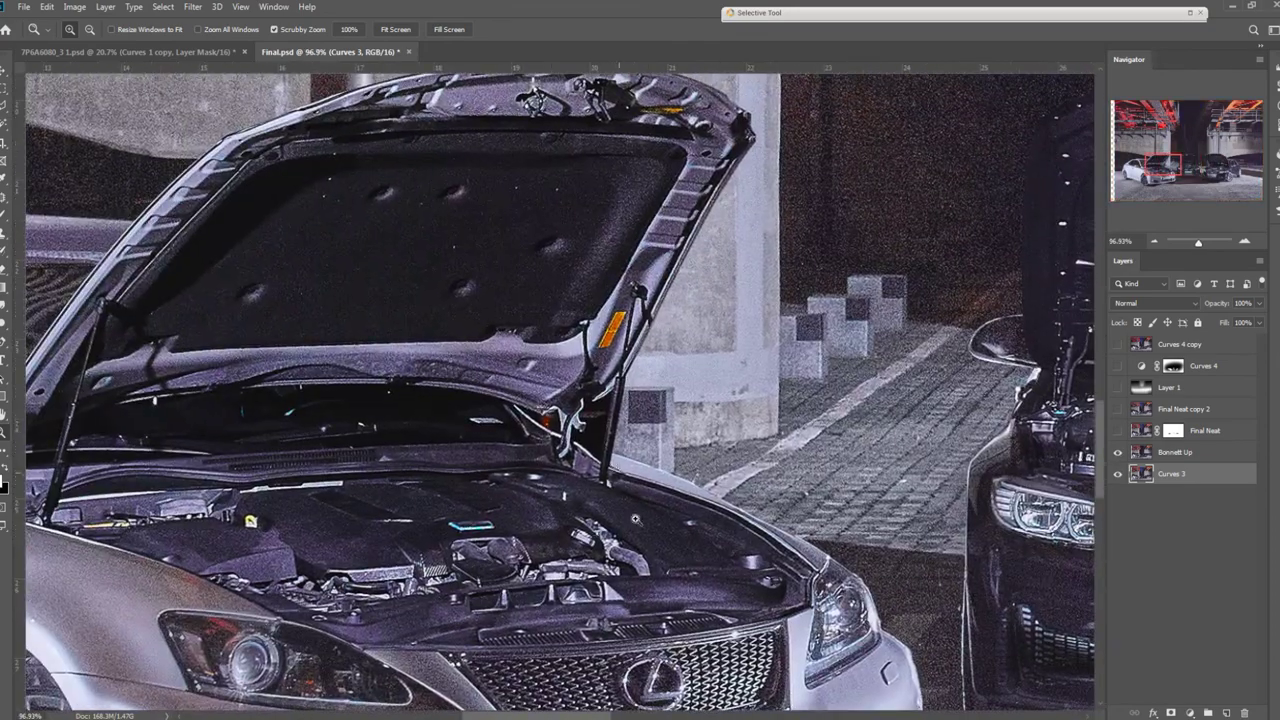
drag(836, 496, 762, 374)
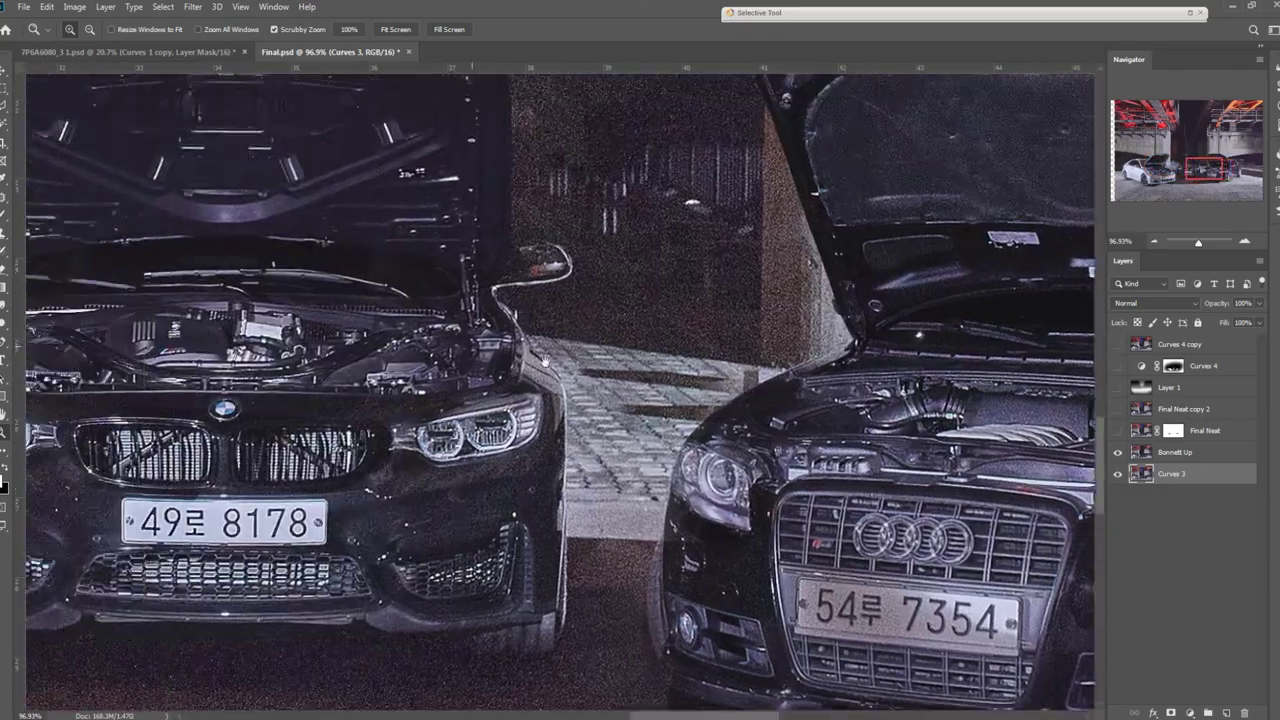
drag(449, 343, 1050, 360)
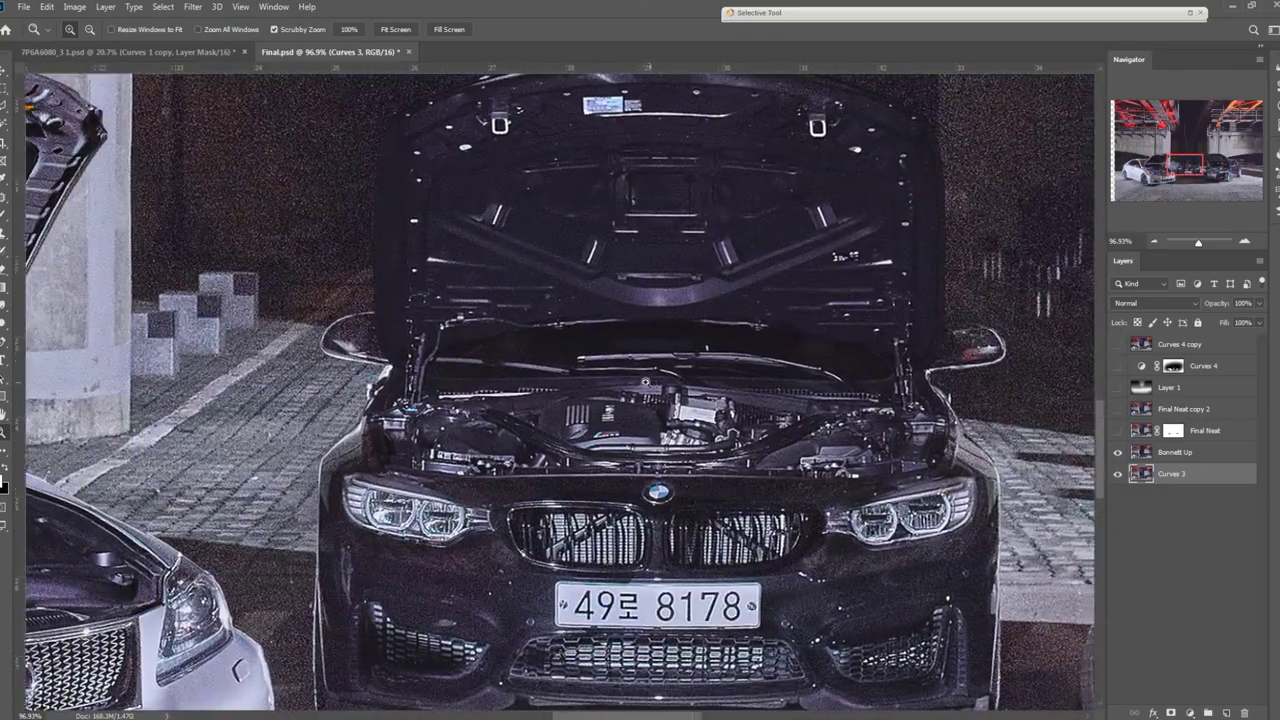
drag(641, 383, 540, 383)
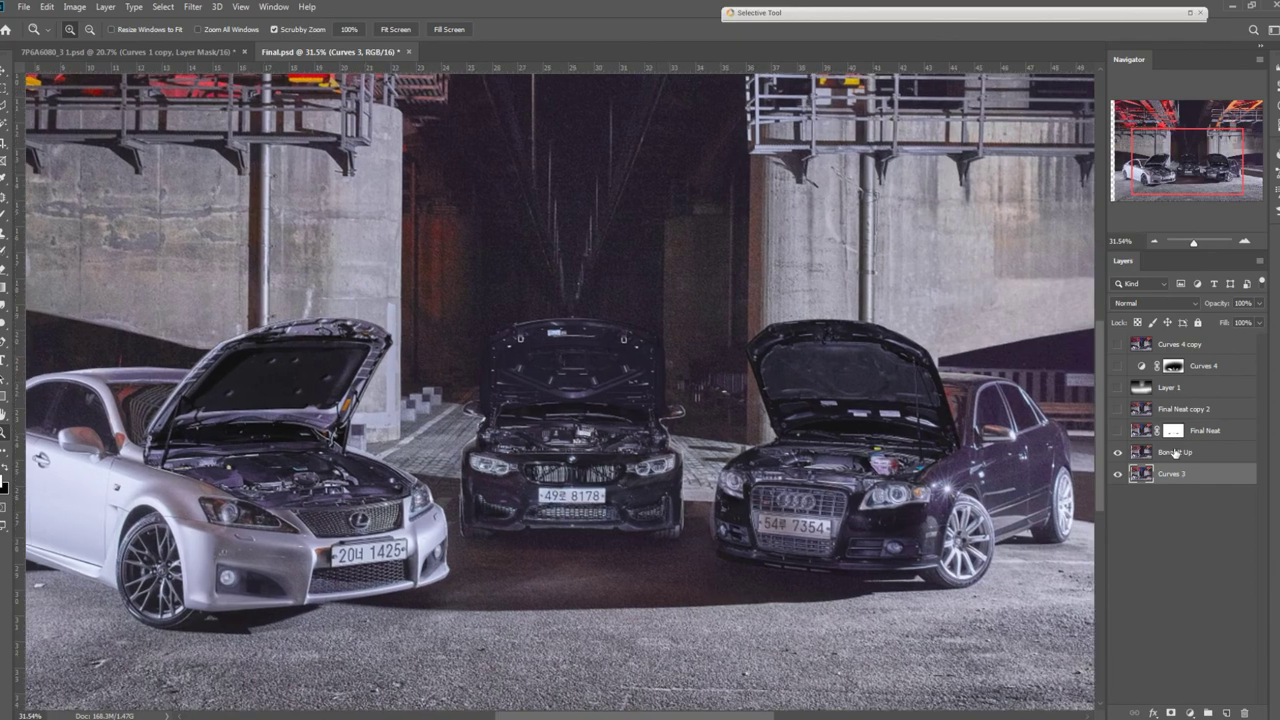
click(1119, 431)
drag(830, 445, 960, 445)
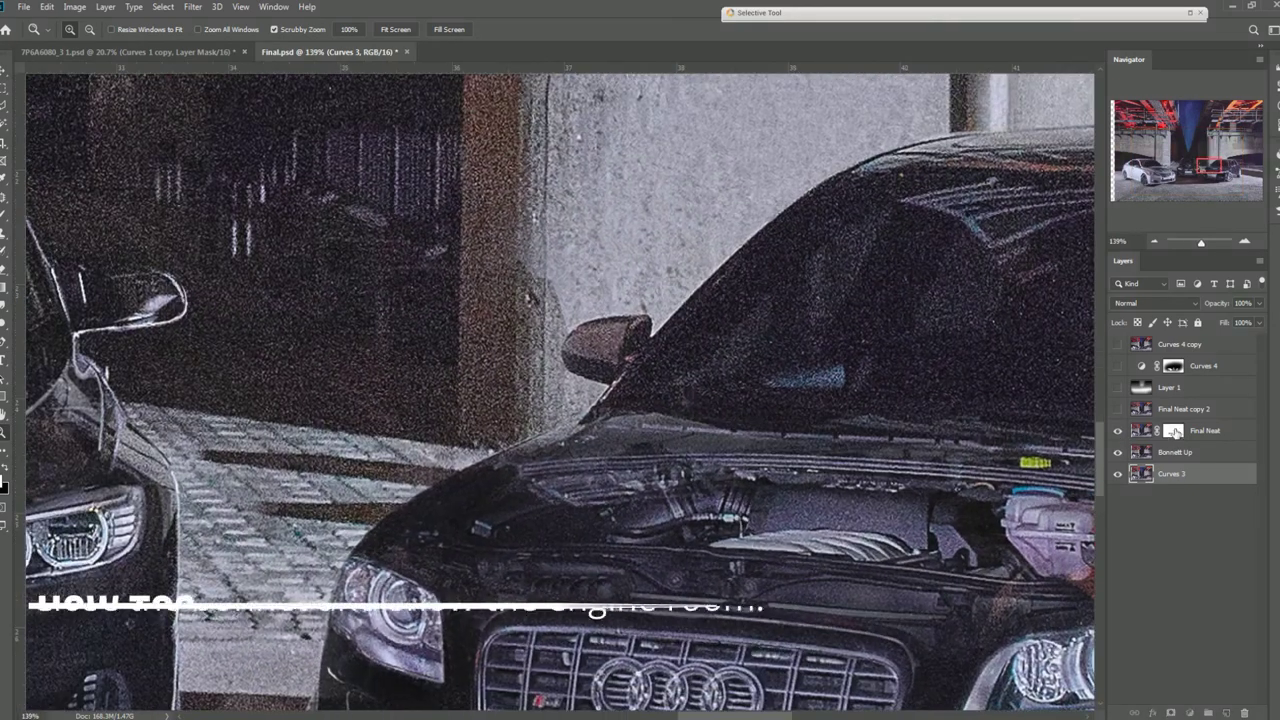
click(1175, 431)
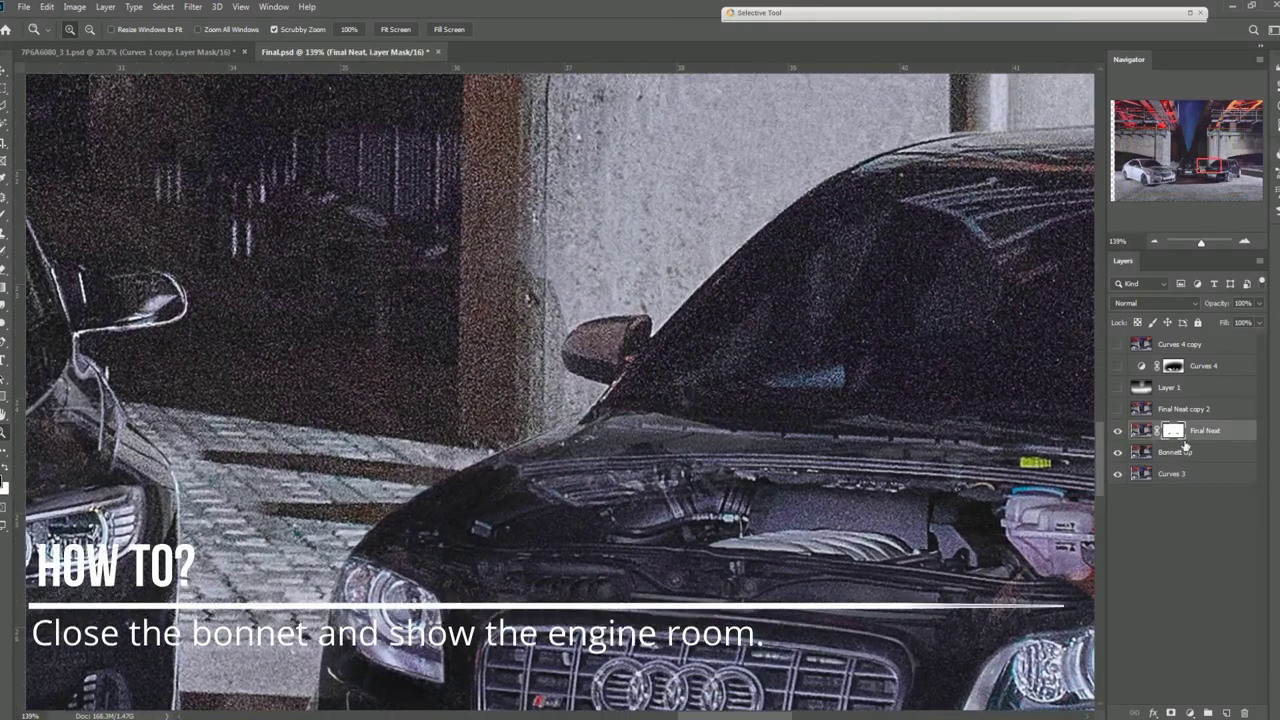
Preview the Final Neat mask as a red overlay and test inverting it, keeping it on the bonnets.
key(backslash)
scroll(644, 434, down, 3)
scroll(600, 420, left, 5)
scroll(540, 410, left, 5)
scroll(481, 398, left, 5)
scroll(481, 398, down, 2)
scroll(490, 410, down, 2)
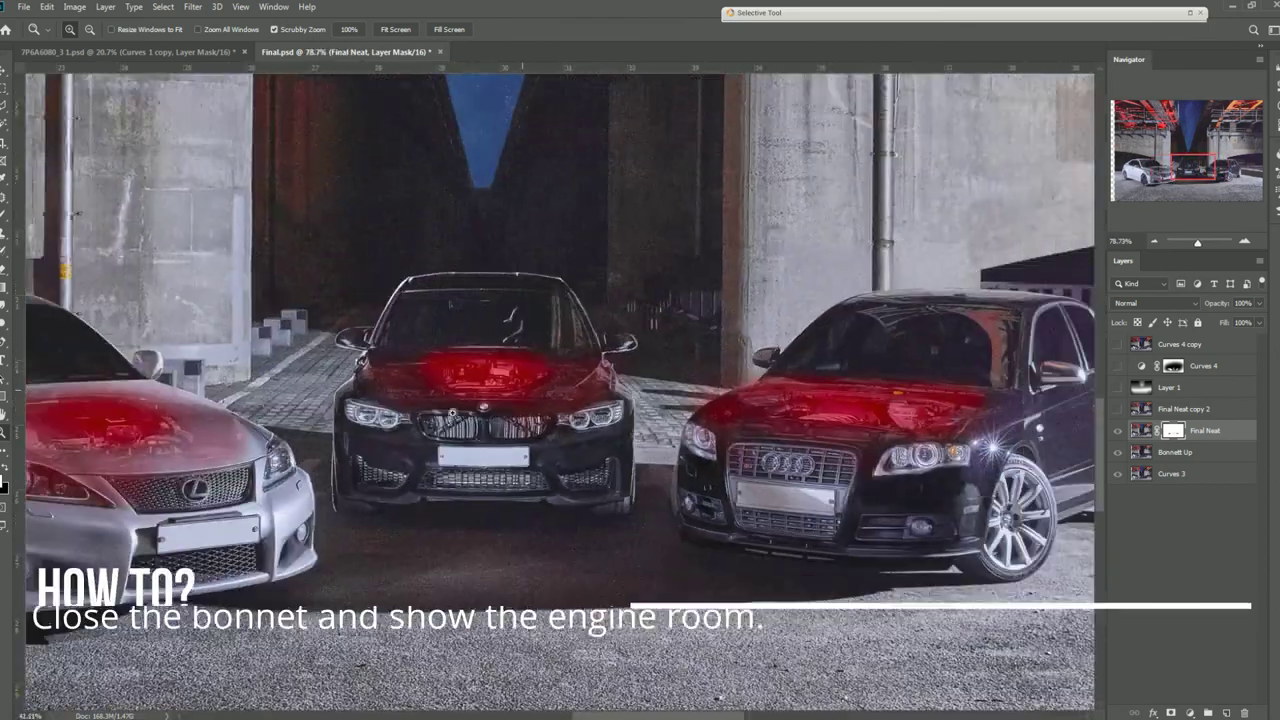
scroll(500, 425, down, 2)
scroll(516, 443, down, 1)
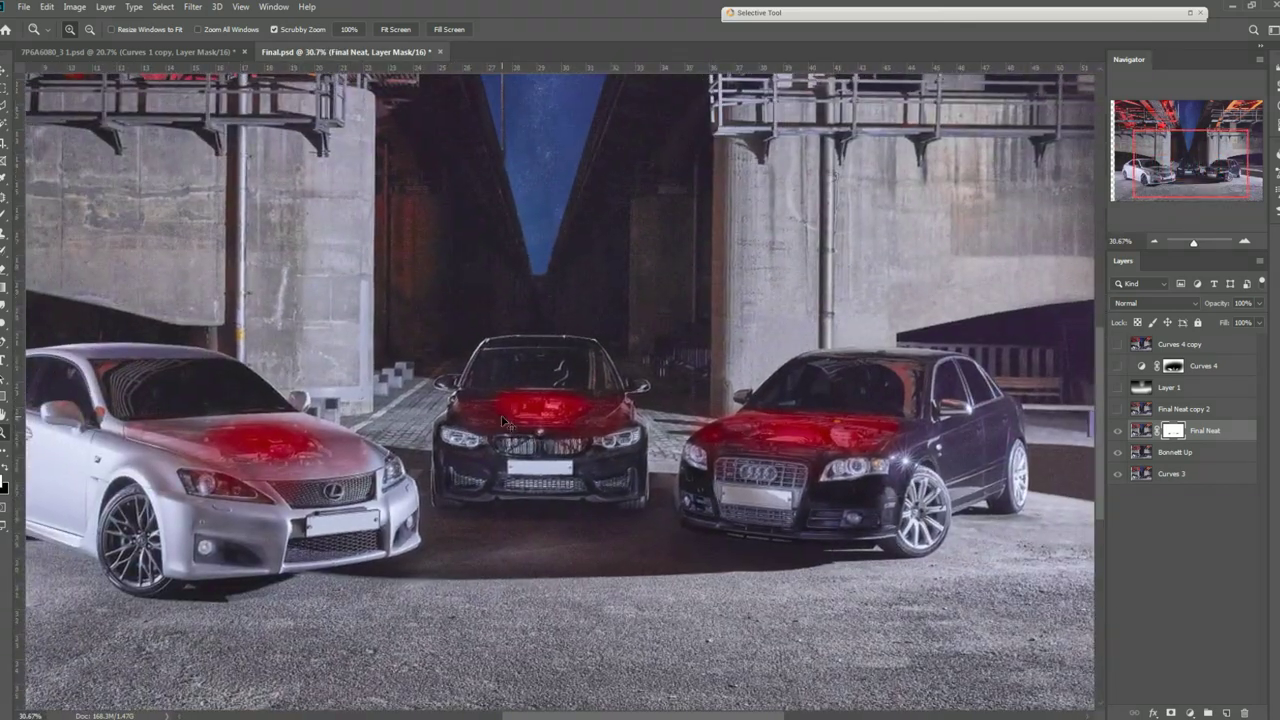
key(ctrl+i)
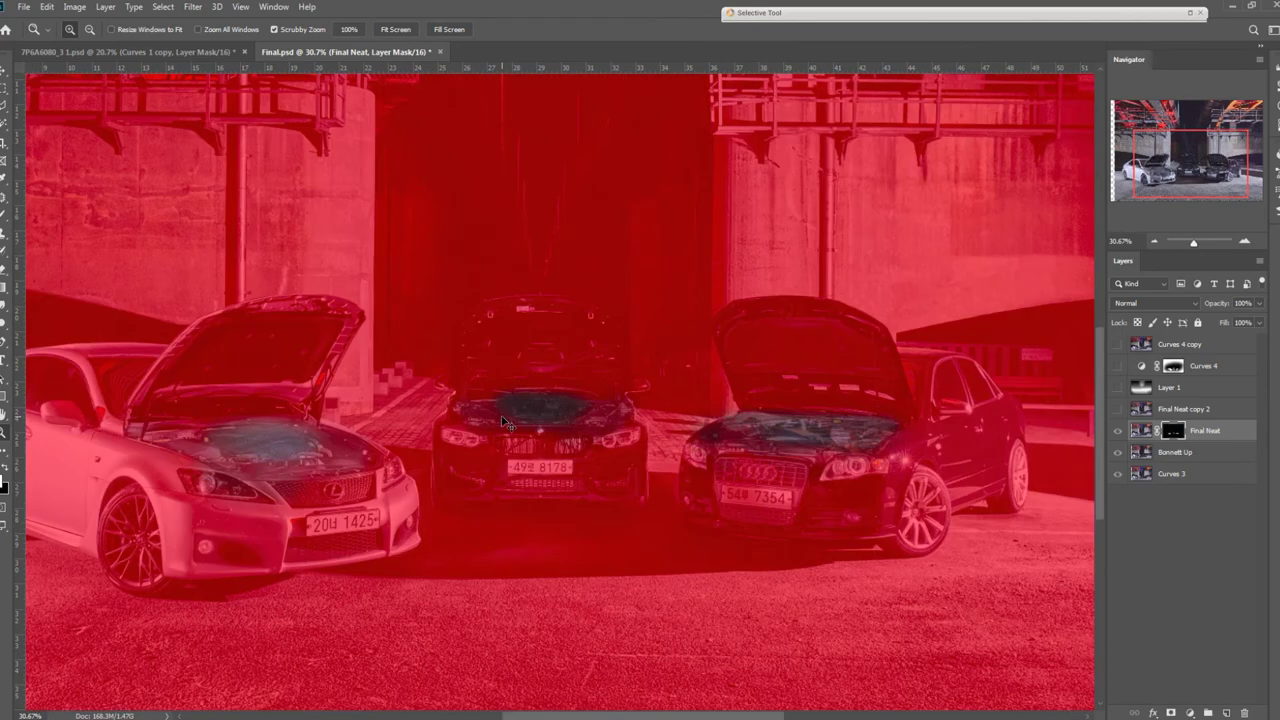
key(ctrl+i)
Check the see-through Lexus and BMW bonnets with the overlay off and colours swapped.
click(320, 461)
drag(320, 461, 571, 453)
key(backslash)
key(x)
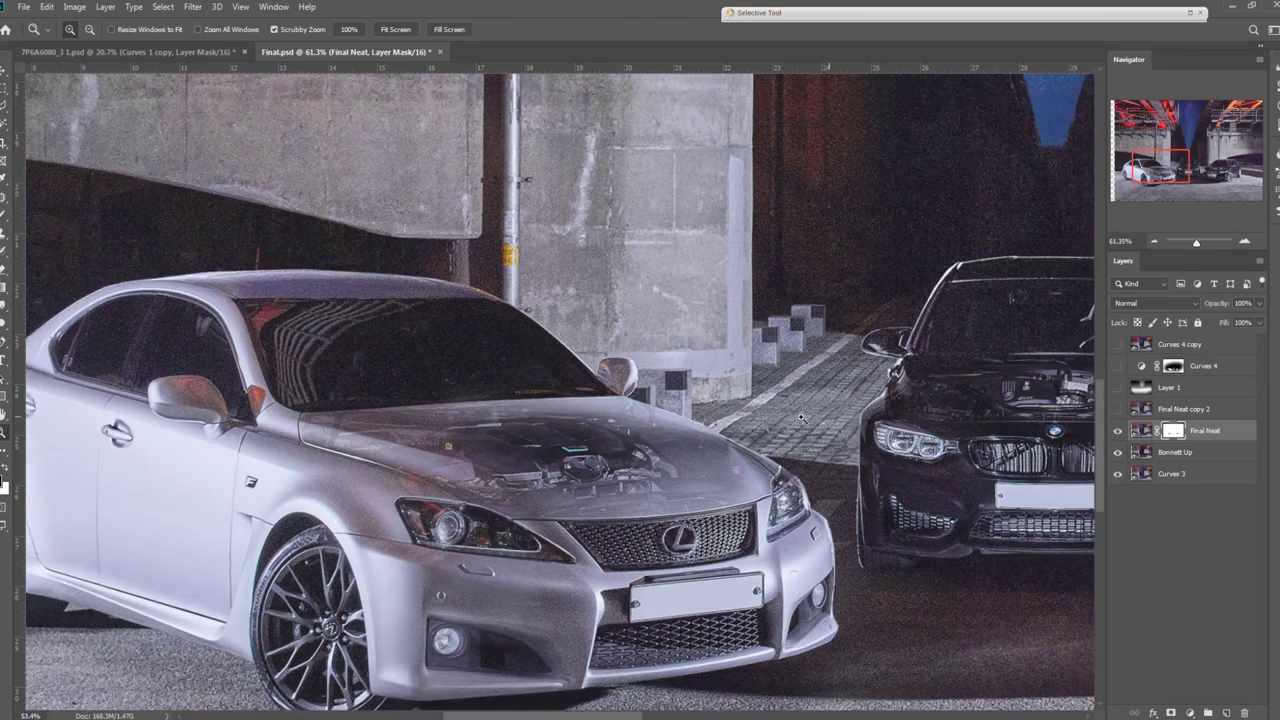
drag(798, 422, 850, 422)
drag(1050, 443, 563, 386)
key(ctrl+0)
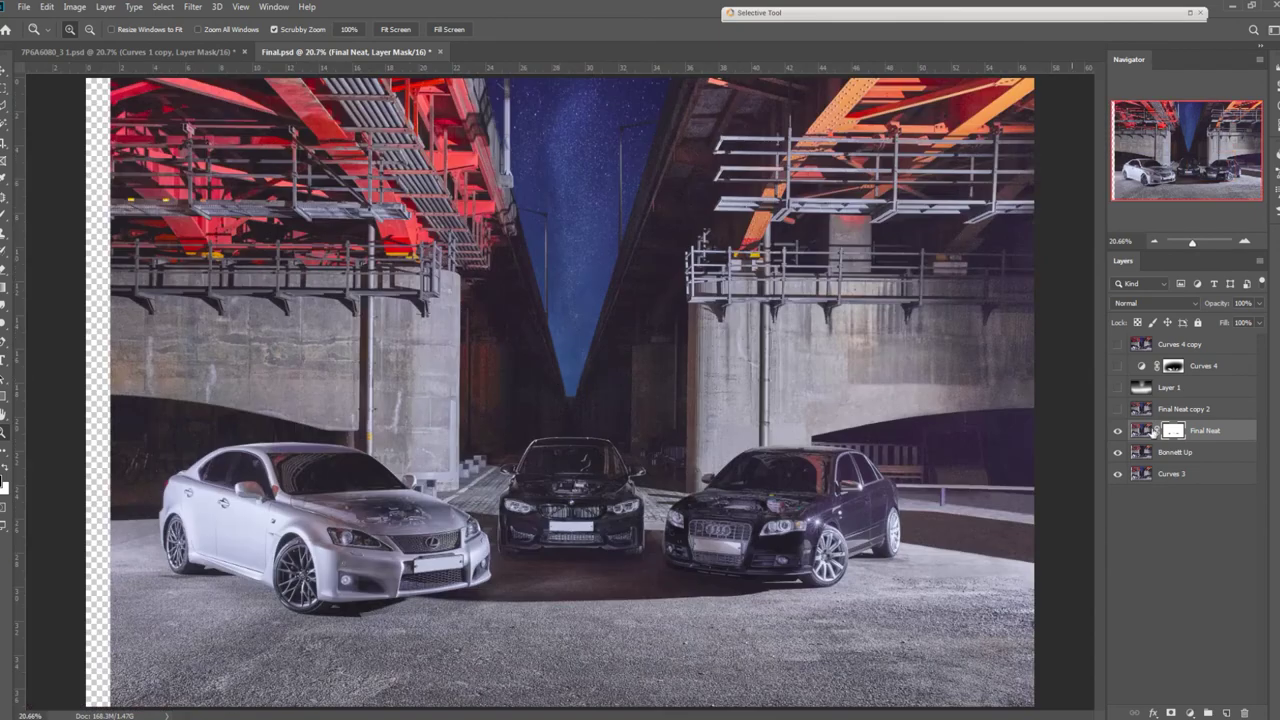
Compare with Final Neat copy 2 toggled, leave it on, and show Layer 1 to fill the left edge.
click(1116, 409)
click(1116, 410)
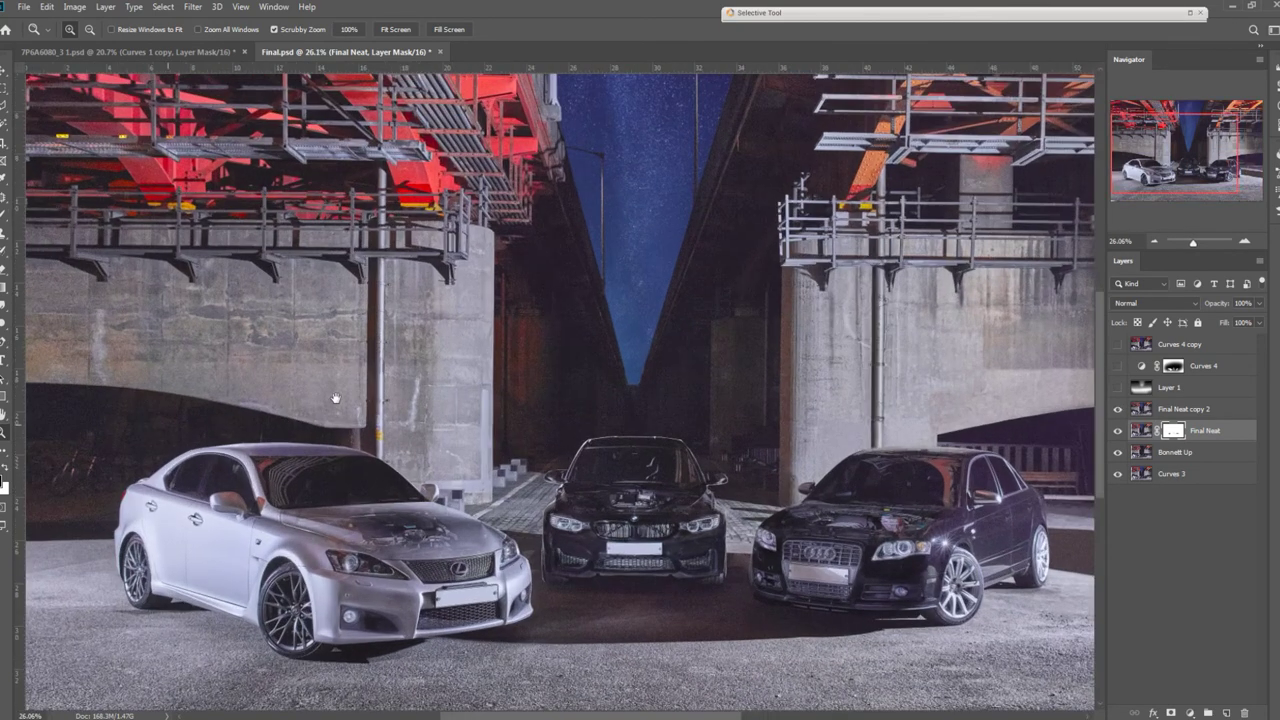
drag(211, 401, 541, 431)
click(1117, 409)
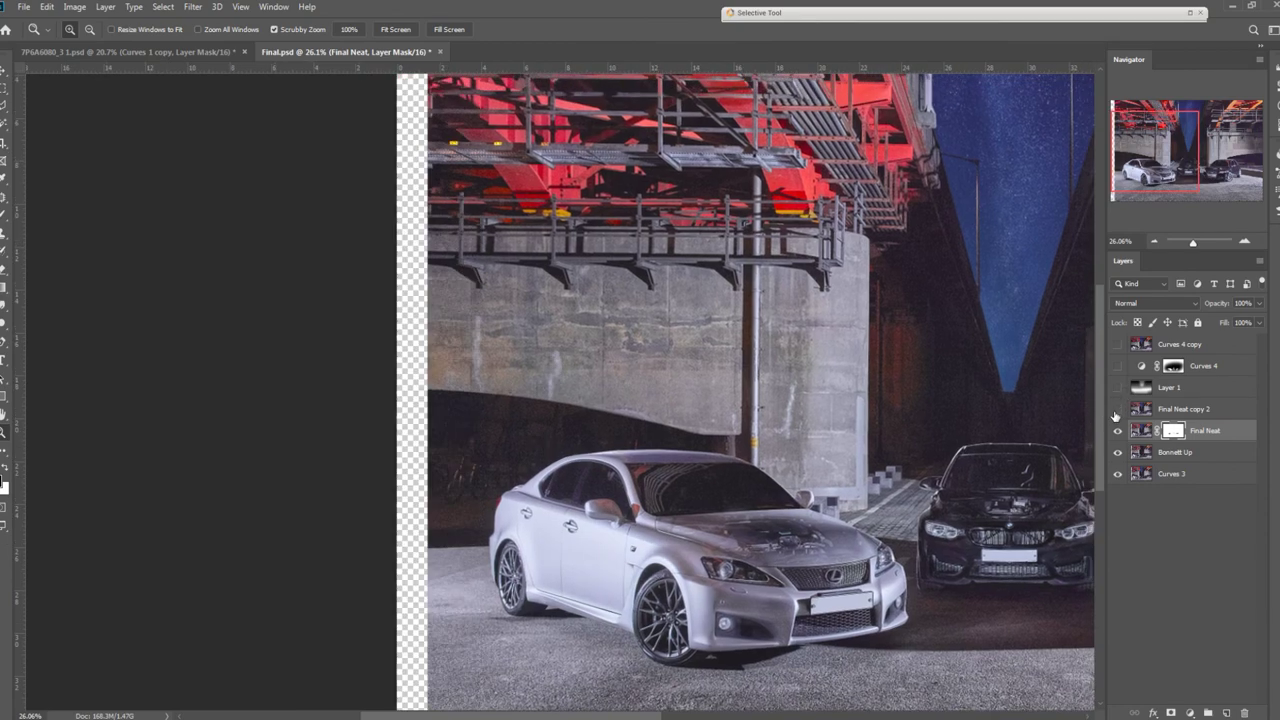
click(1116, 411)
click(1117, 388)
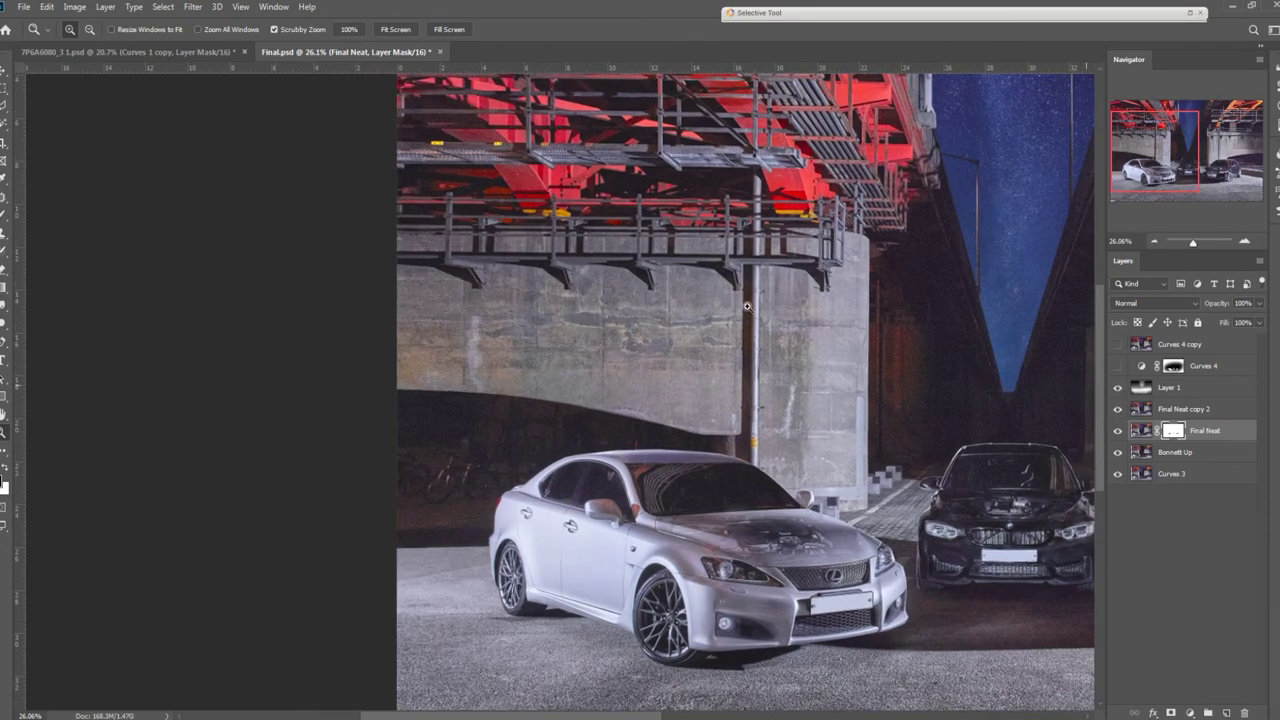
key(ctrl+0)
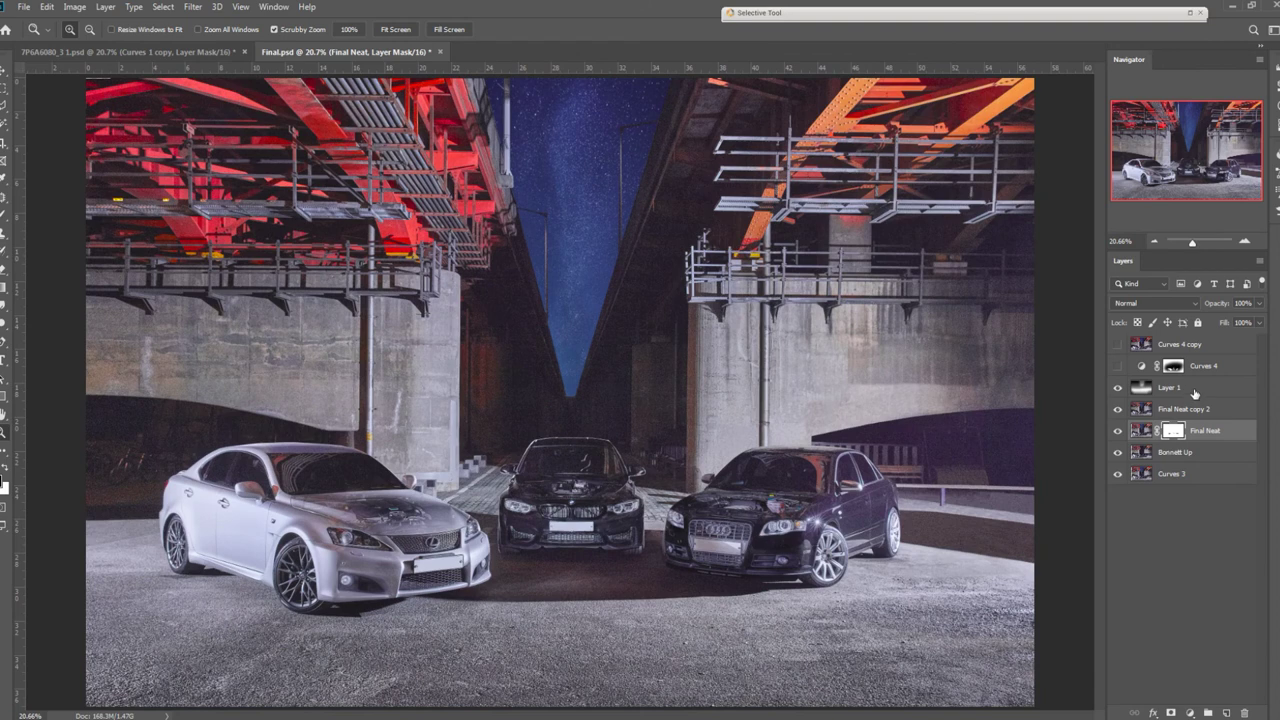
Check Layer 1's Overlay 13% blending by toggling it off and back on.
click(1195, 394)
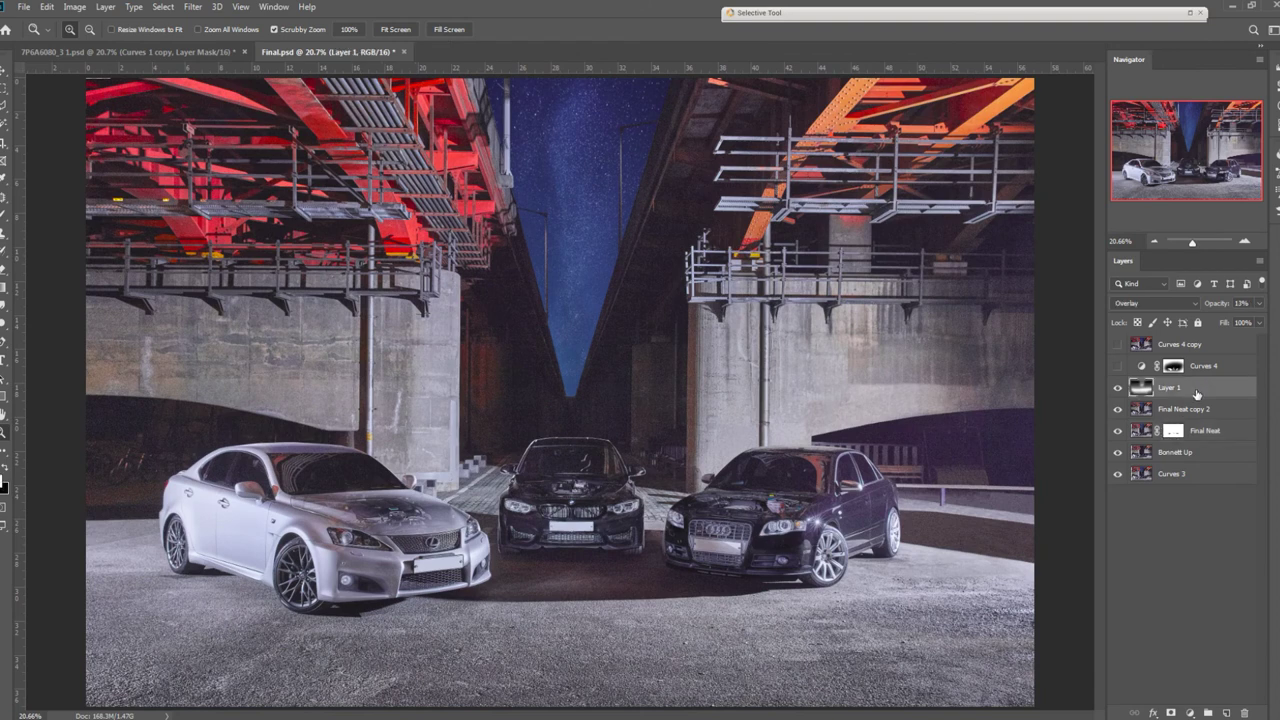
click(1117, 388)
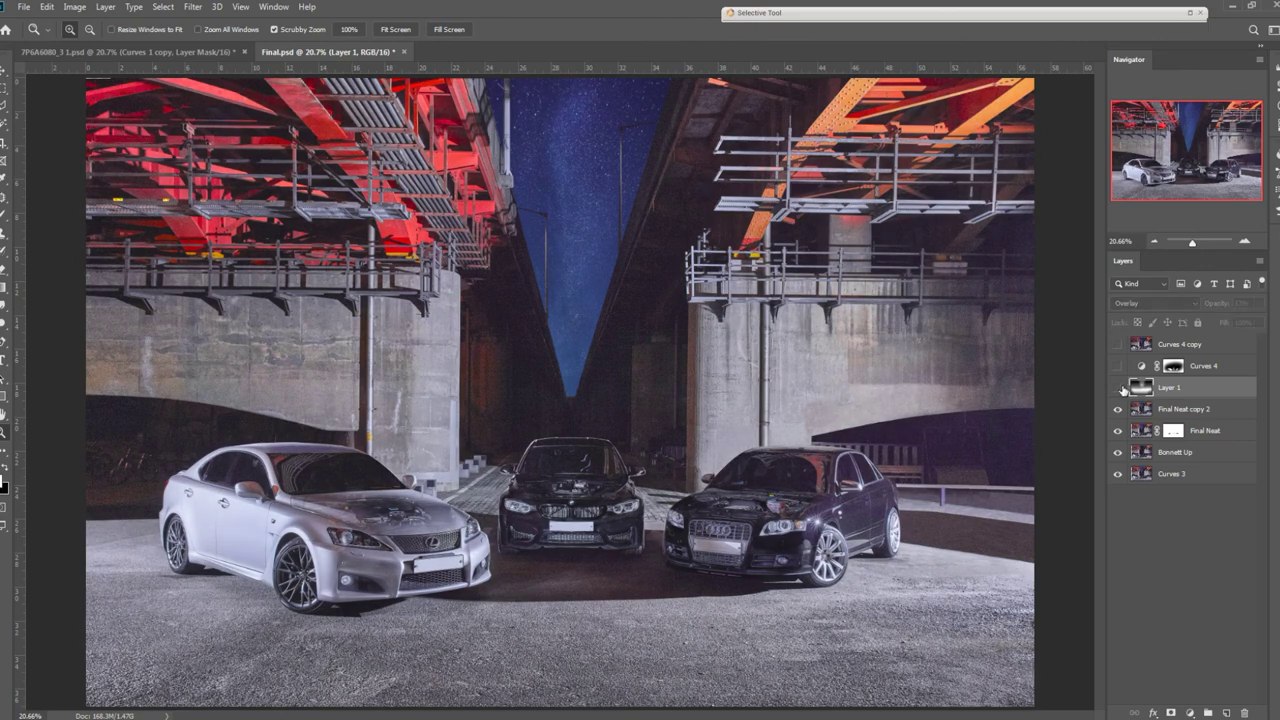
click(1119, 388)
Turn on Curves 4, preview its mask, enable Curves 4 copy, and view the result full screen.
click(1117, 366)
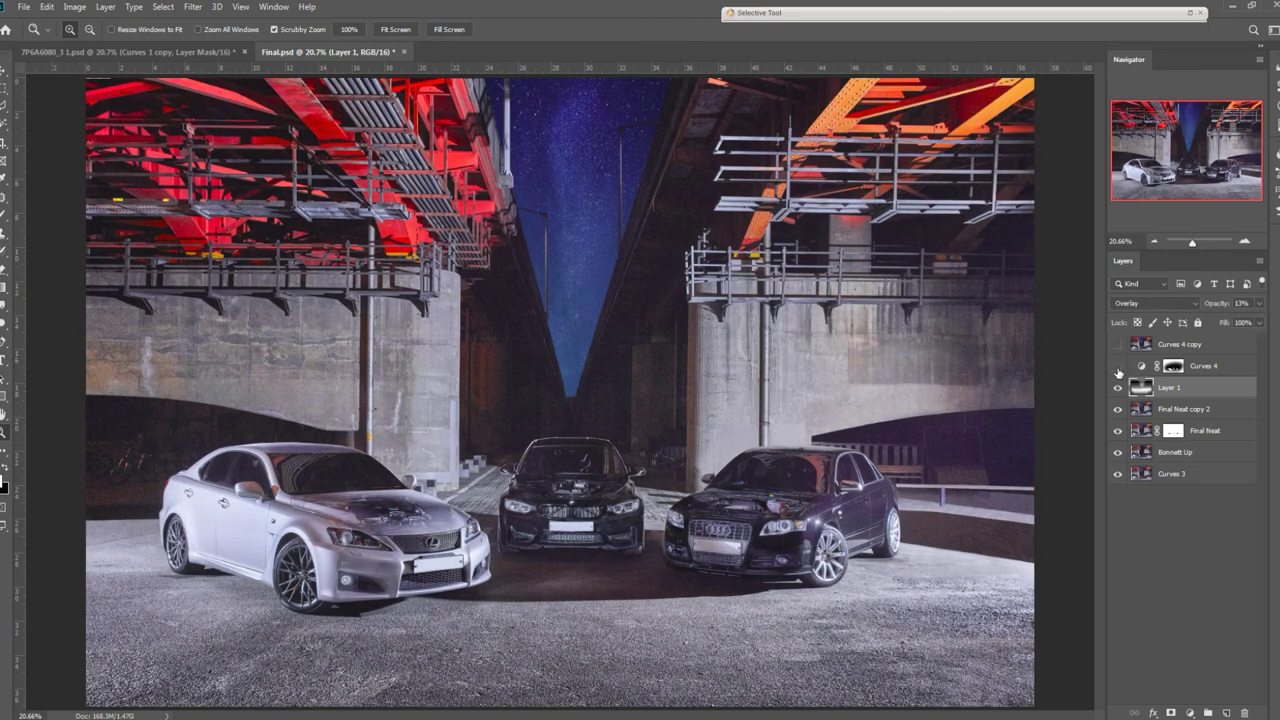
click(1203, 376)
key(backslash)
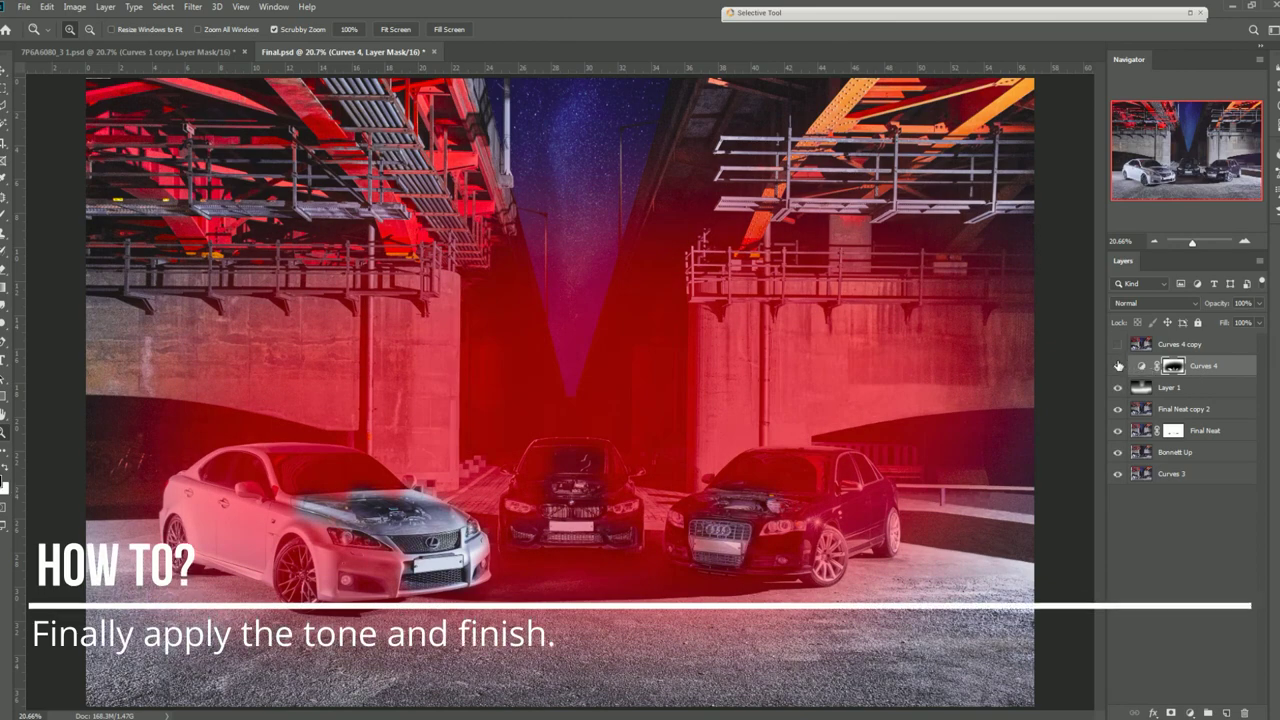
click(1118, 366)
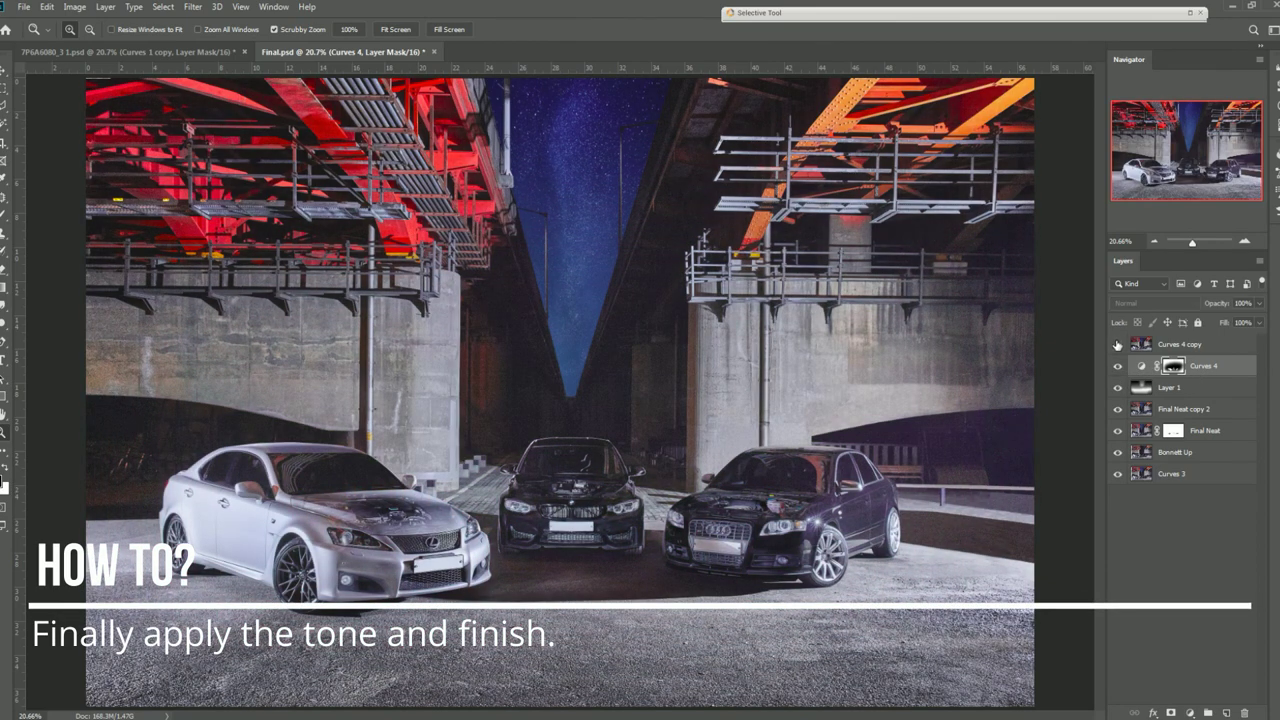
click(1118, 345)
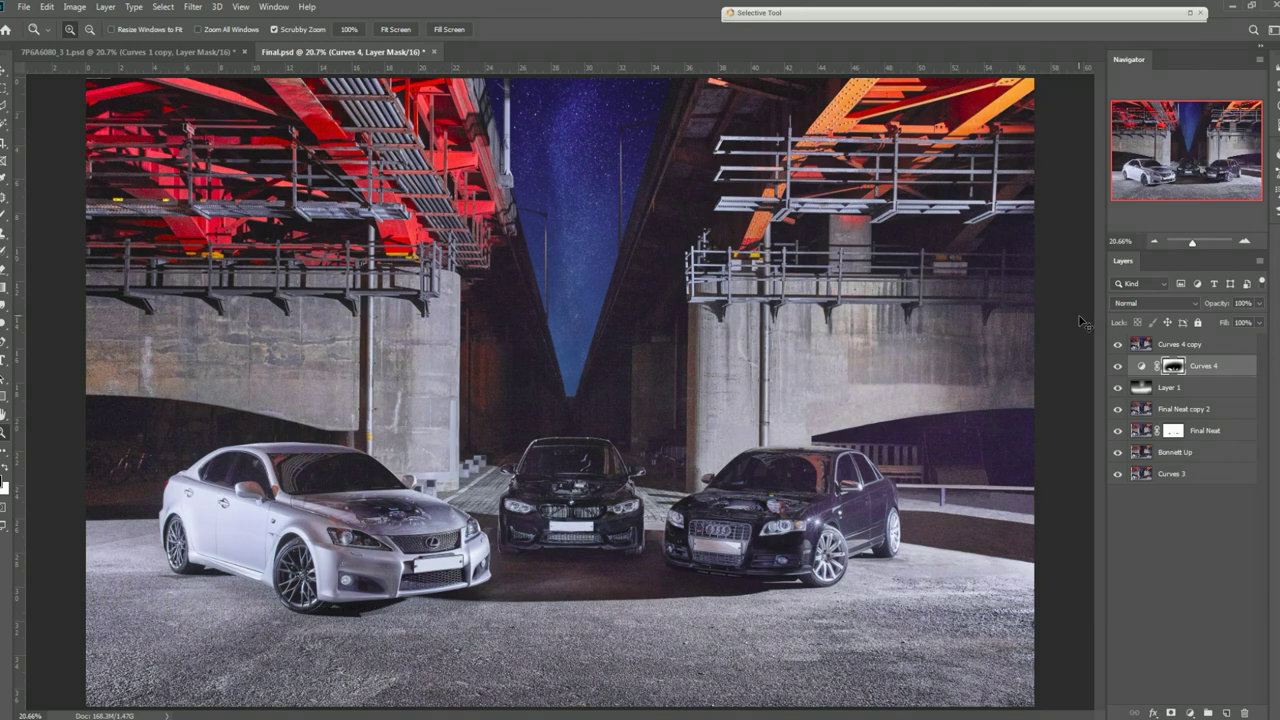
key(f)
key(f)
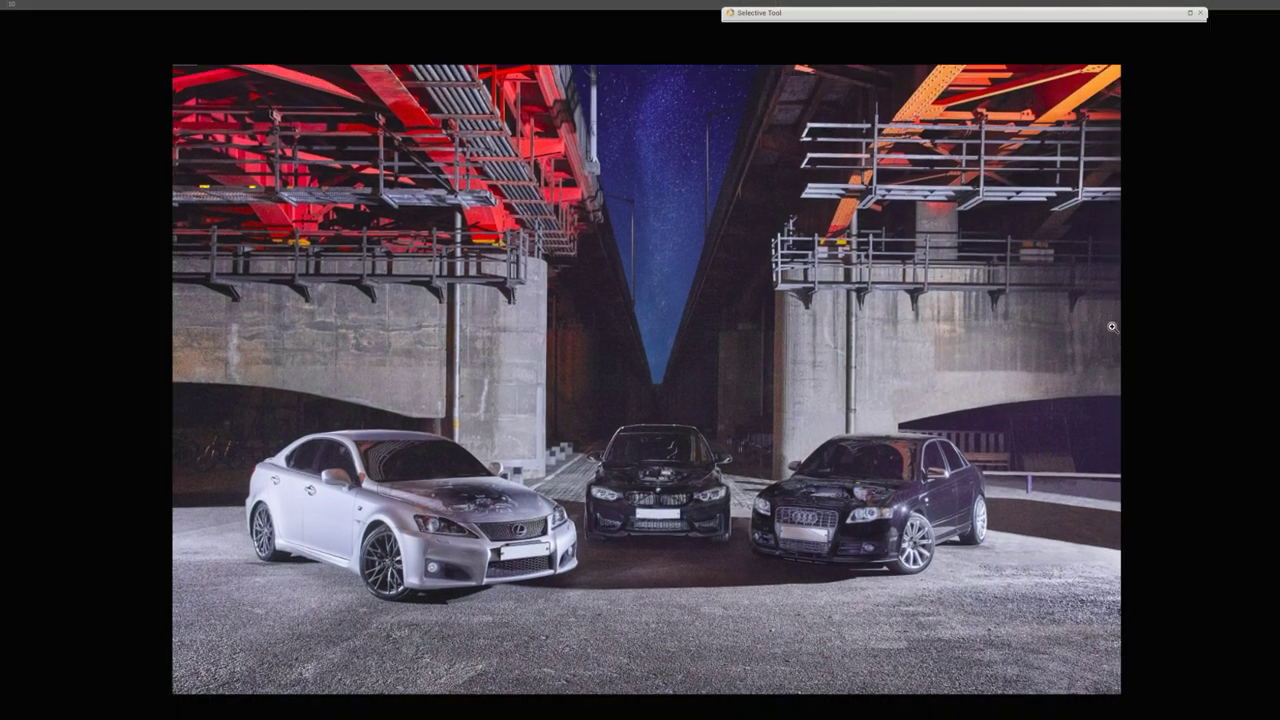